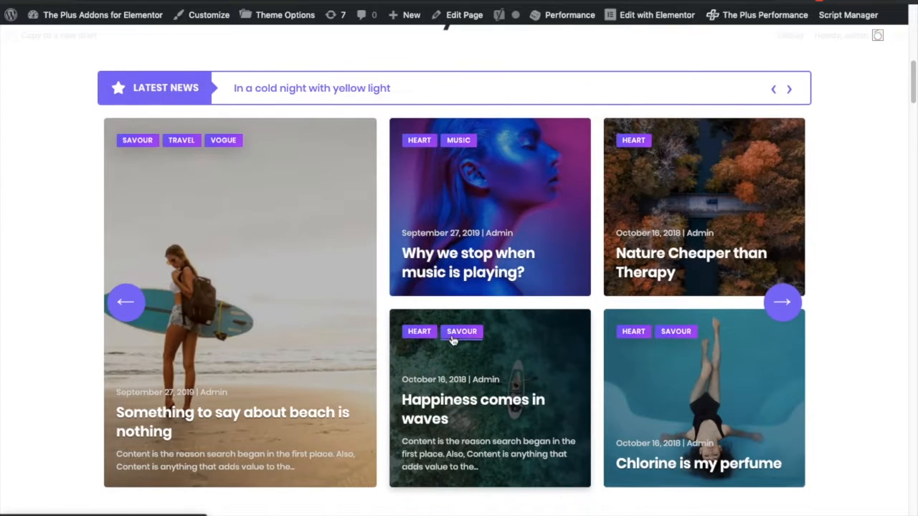
- Scroll through the demo page to view the Style 1 to Style 5 showcase layouts
scroll(645, 328, "down", 2)
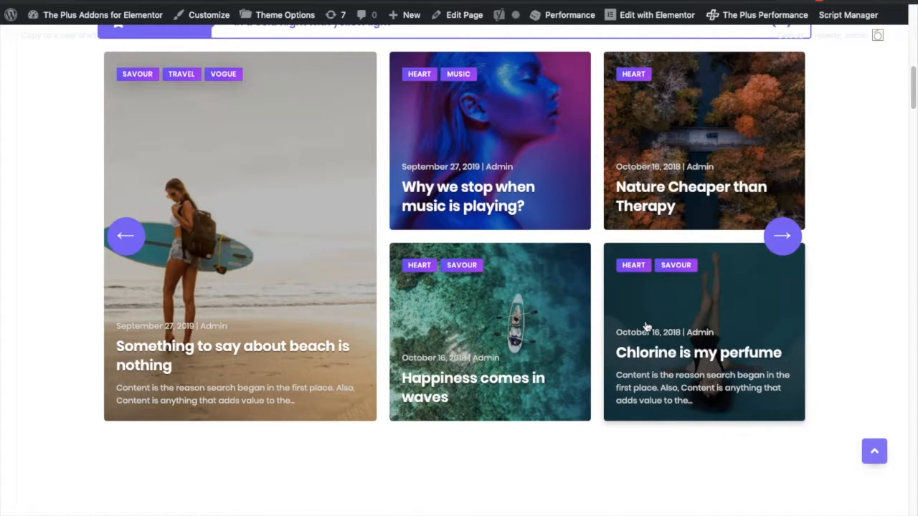
scroll(645, 327, "up", 1)
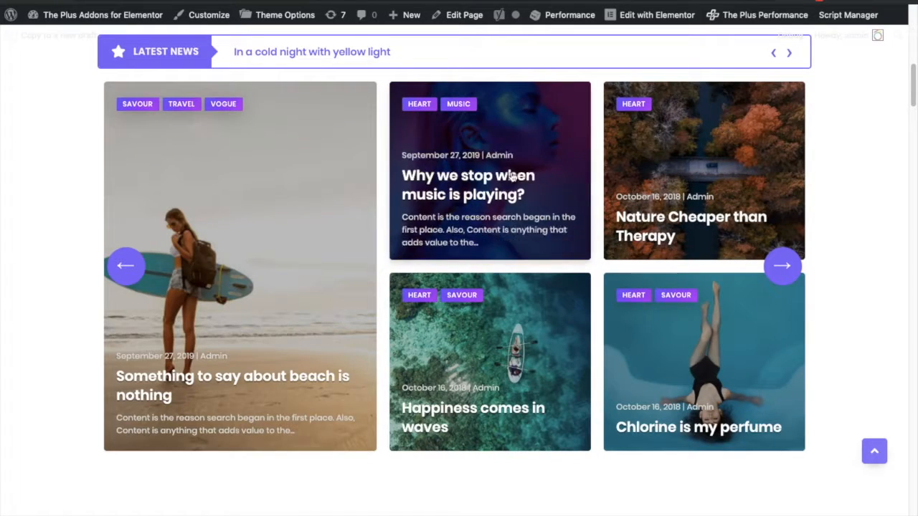
scroll(576, 268, "down", 10)
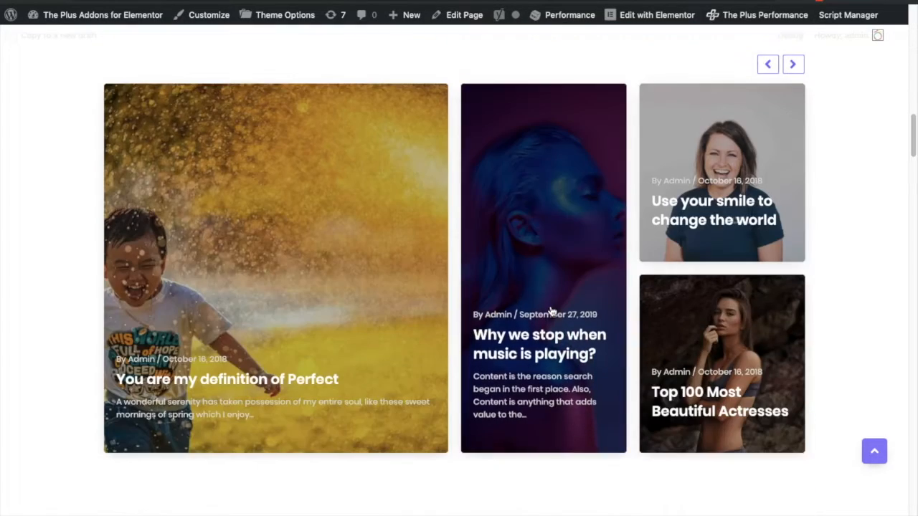
scroll(573, 294, "down", 6)
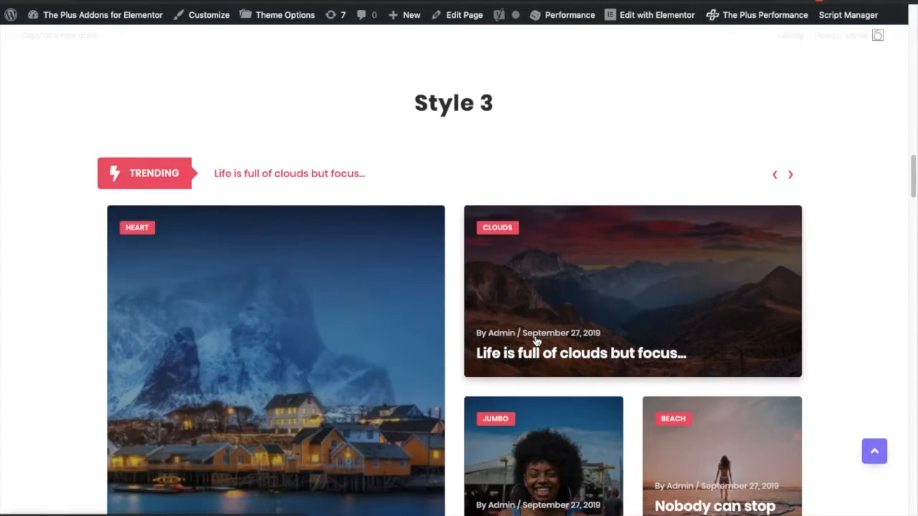
scroll(535, 341, "down", 1)
scroll(537, 340, "down", 2)
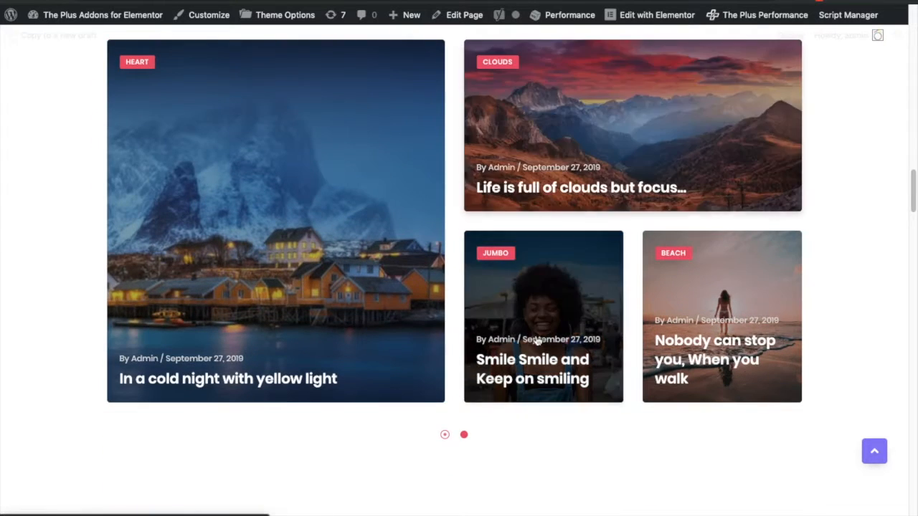
scroll(475, 311, "down", 8)
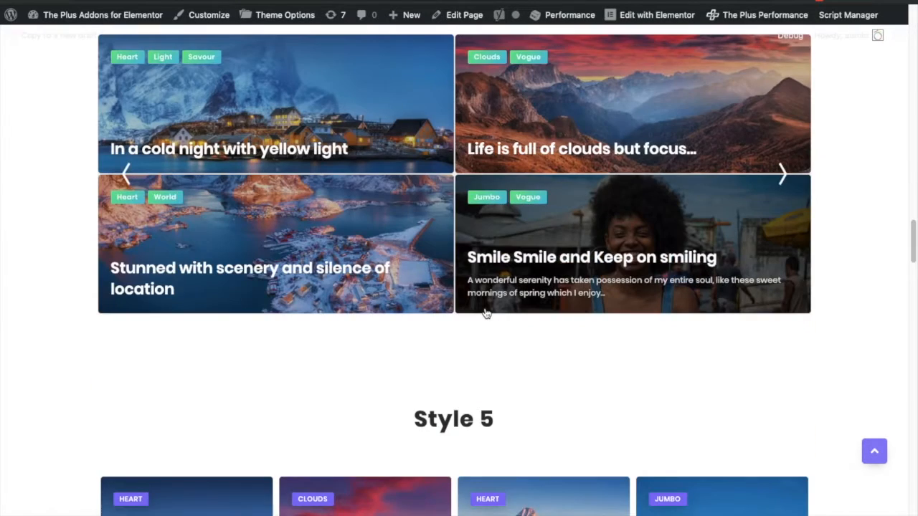
scroll(484, 312, "up", 1)
scroll(486, 313, "down", 5)
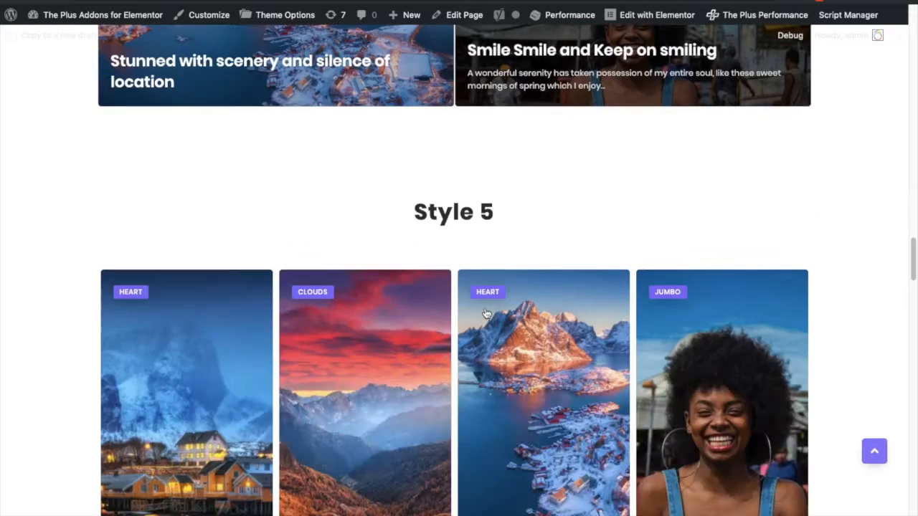
scroll(485, 313, "down", 3)
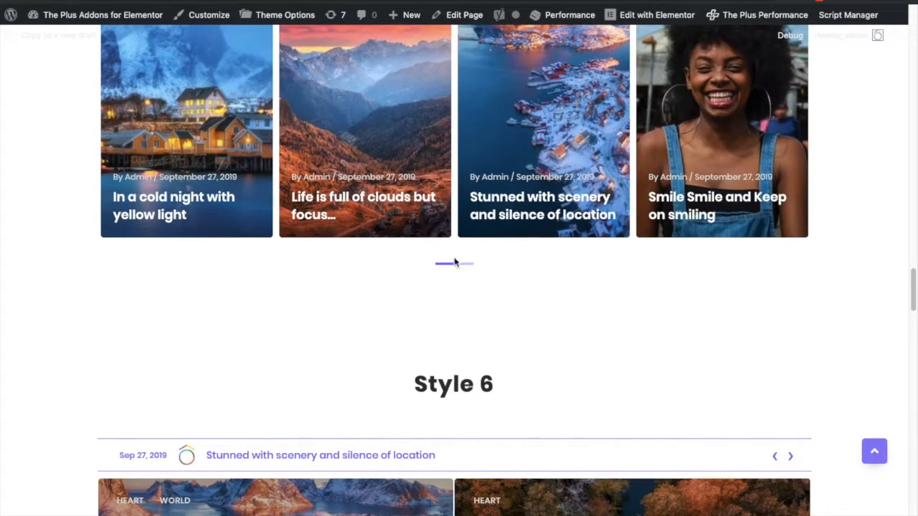
- Browse the remaining showcase styles down to Style 8, trying the carousel dots and ticker arrows
left_click(467, 265)
scroll(527, 337, "up", 4)
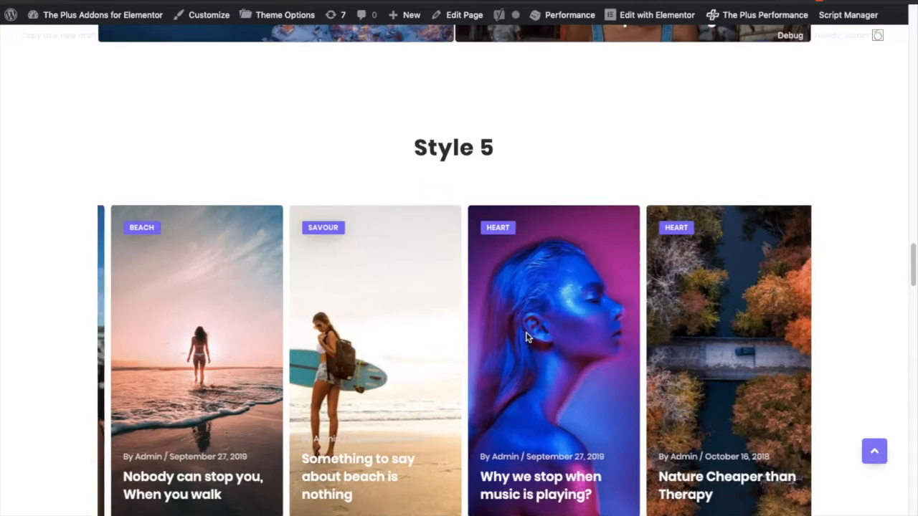
scroll(527, 338, "down", 6)
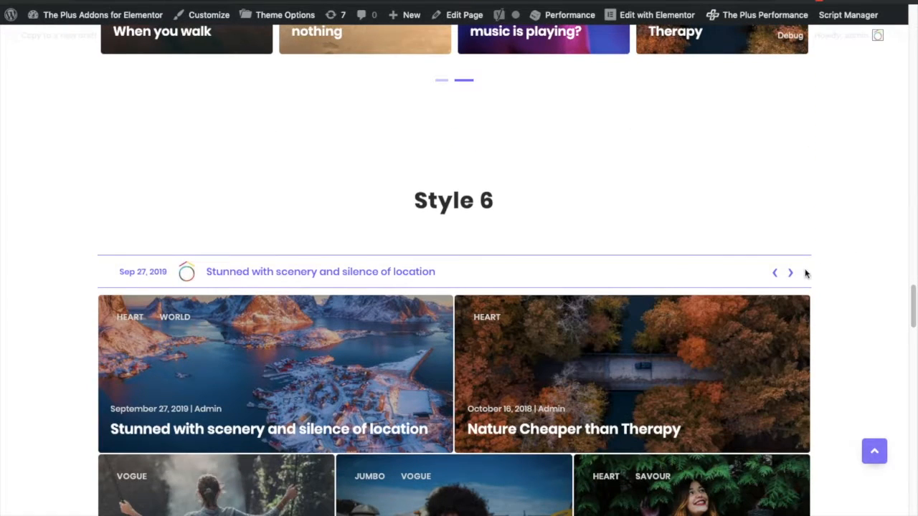
left_click(792, 275)
scroll(491, 303, "down", 9)
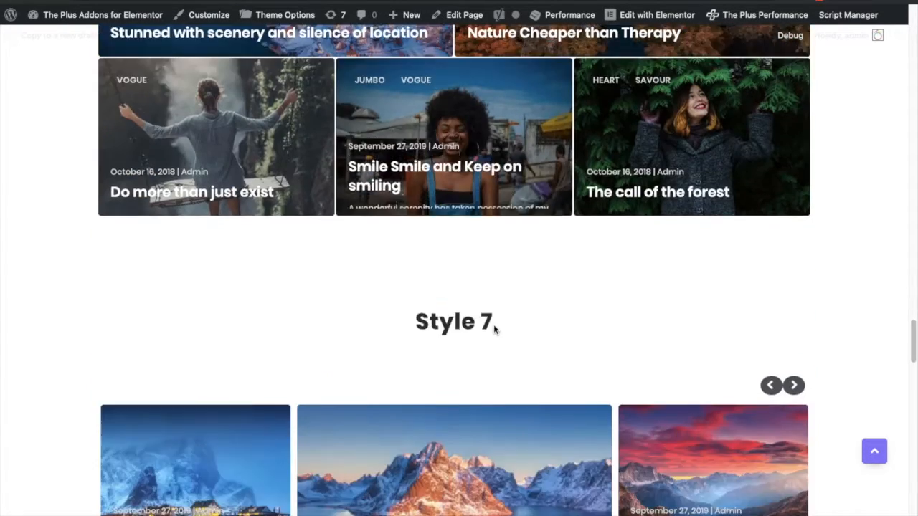
scroll(502, 324, "down", 1)
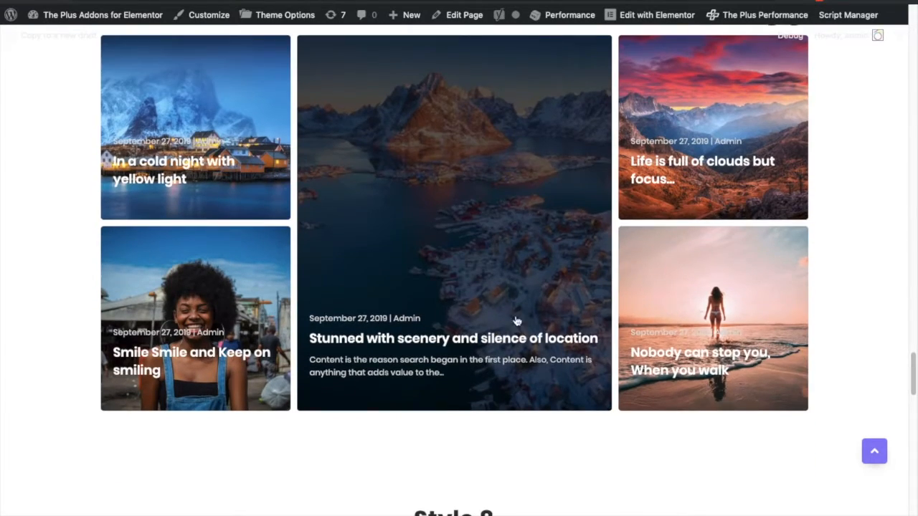
scroll(679, 309, "down", 6)
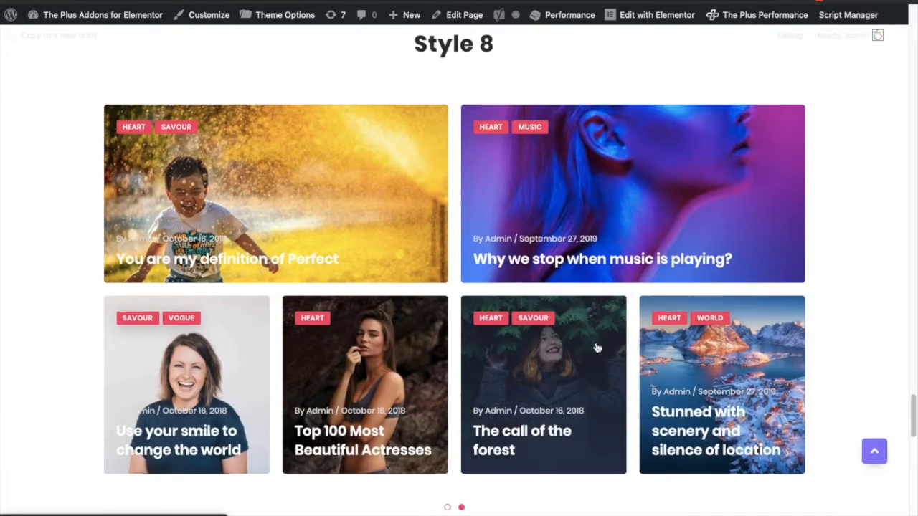
scroll(596, 348, "down", 5)
scroll(597, 348, "up", 6)
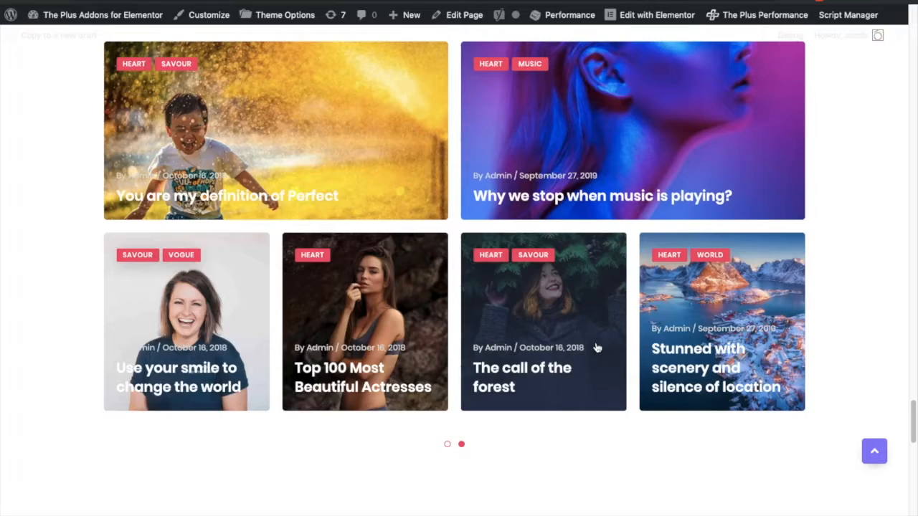
scroll(487, 266, "up", 20)
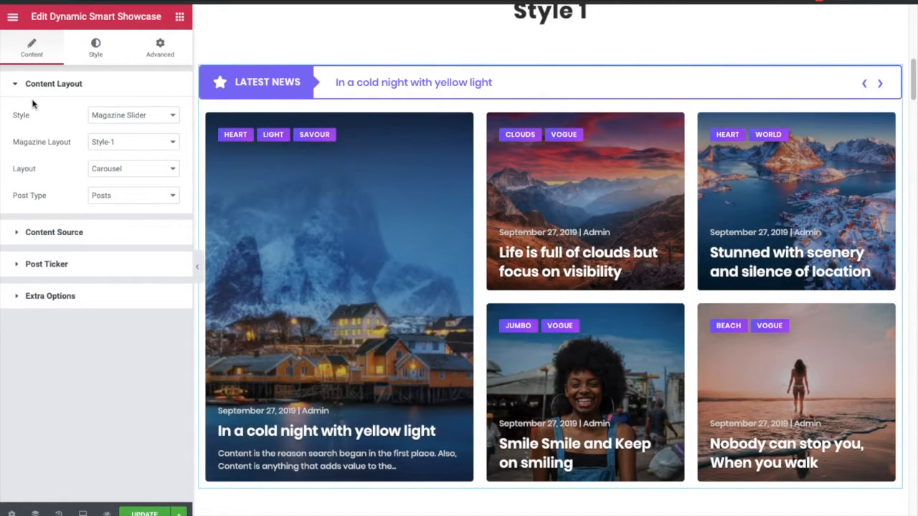
- Inspect the Content Layout options for Style, Magazine Layout, Layout and Post Type without changing them
left_click(96, 122)
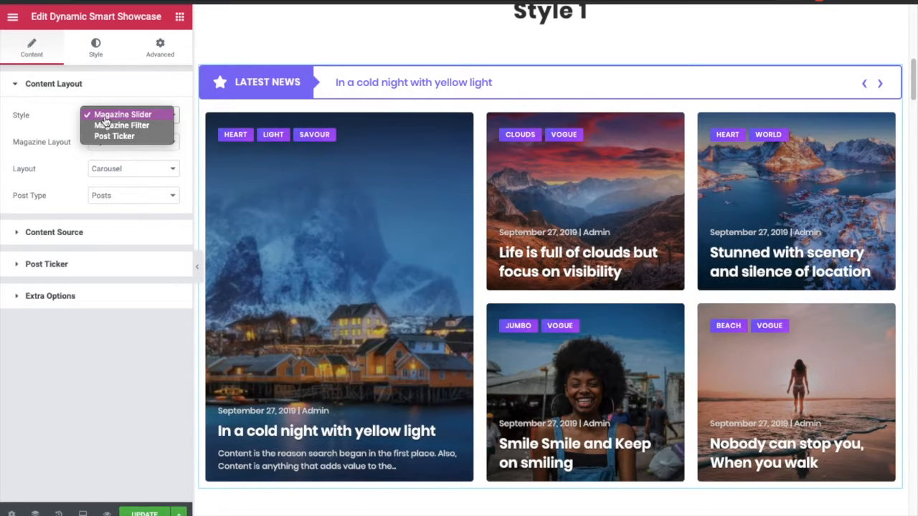
left_click(104, 118)
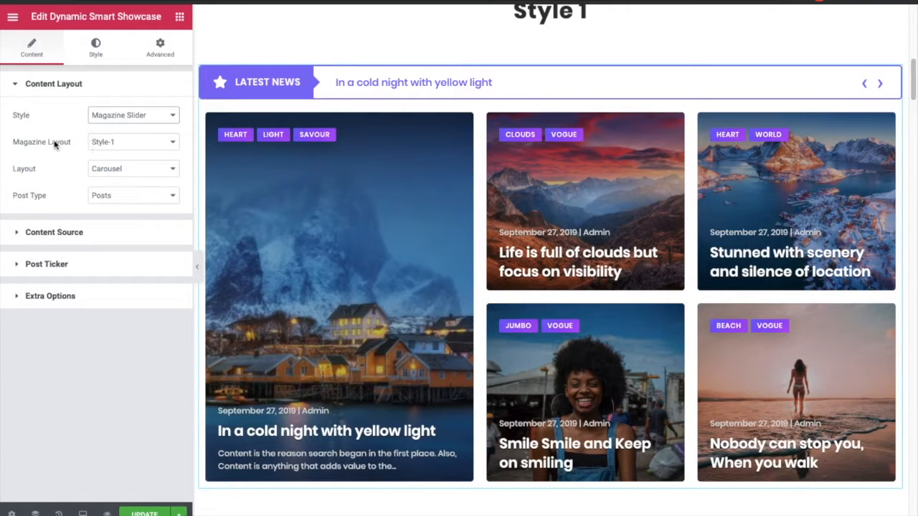
left_click(94, 147)
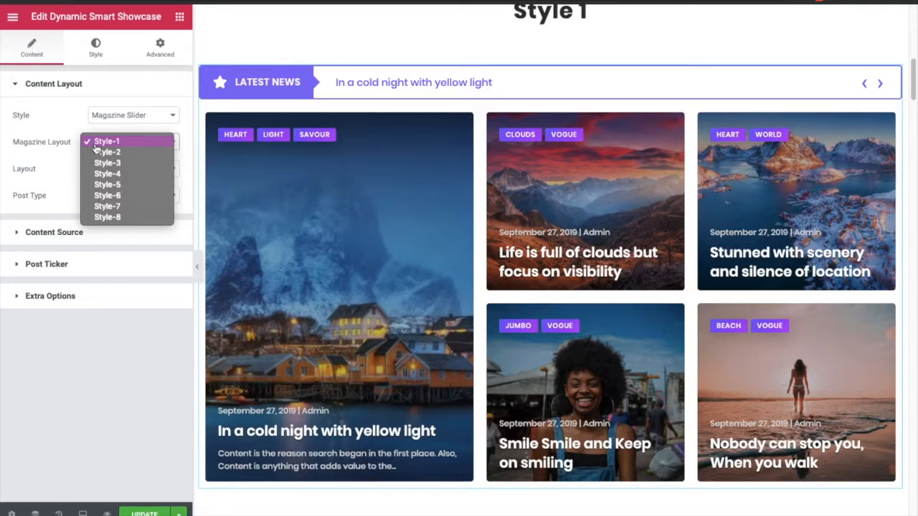
left_click(95, 144)
left_click(101, 170)
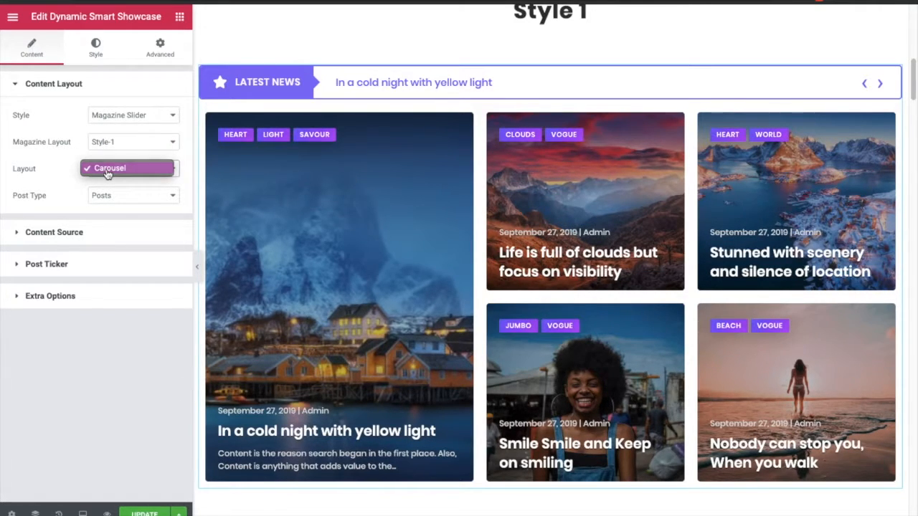
left_click(107, 171)
left_click(115, 199)
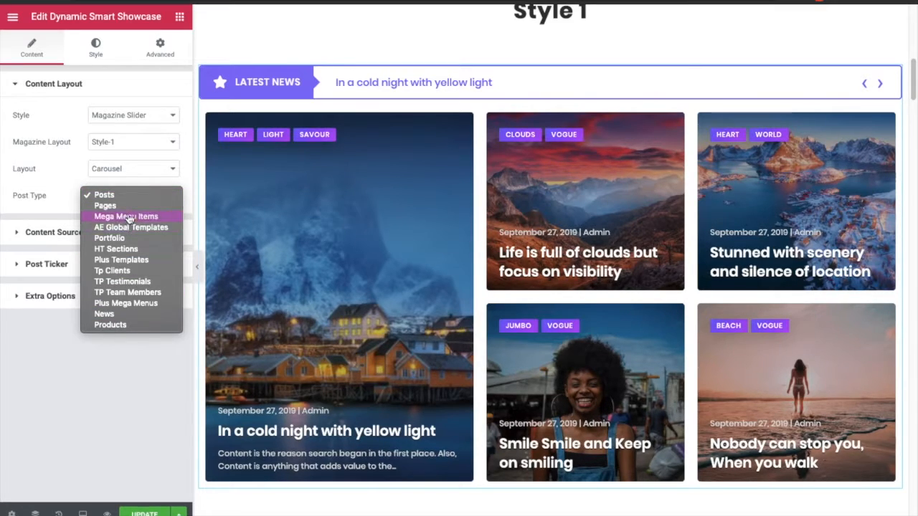
left_click(136, 198)
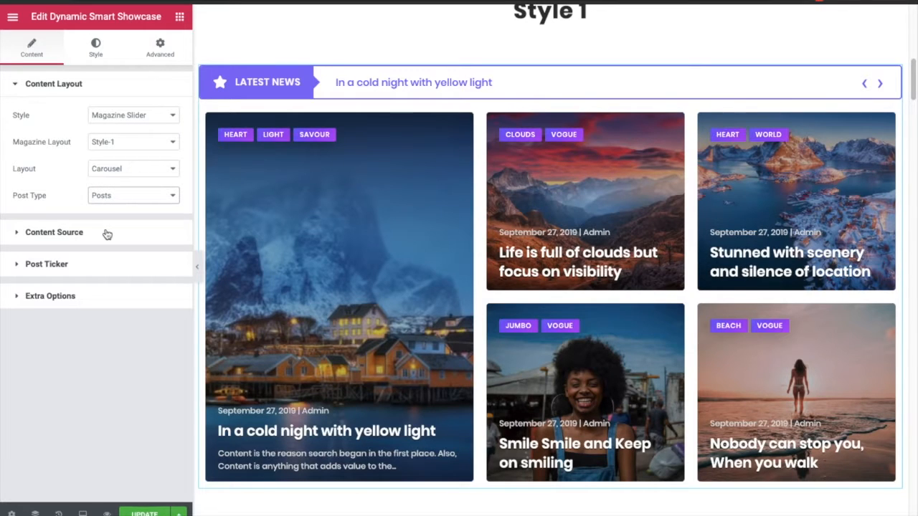
left_click(120, 196)
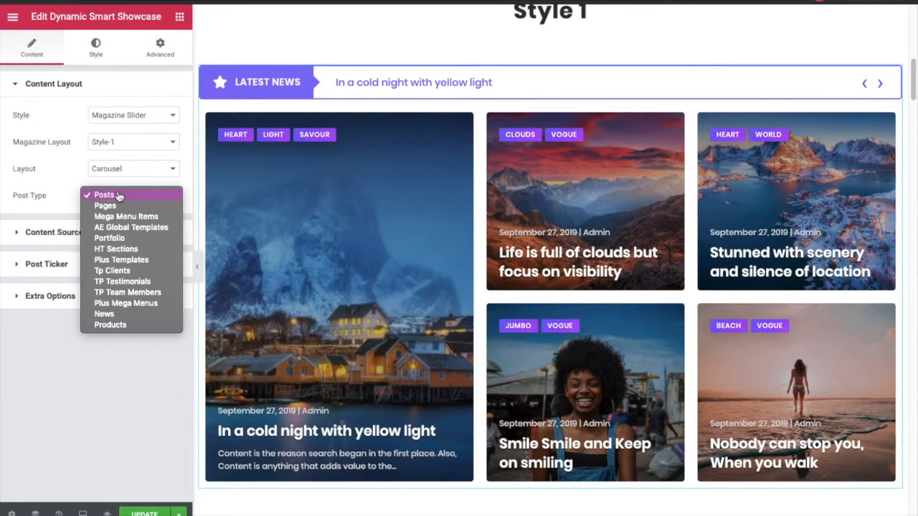
left_click(119, 196)
- Open Content Source and add Travel to the selected categories, then remove it again
left_click(79, 231)
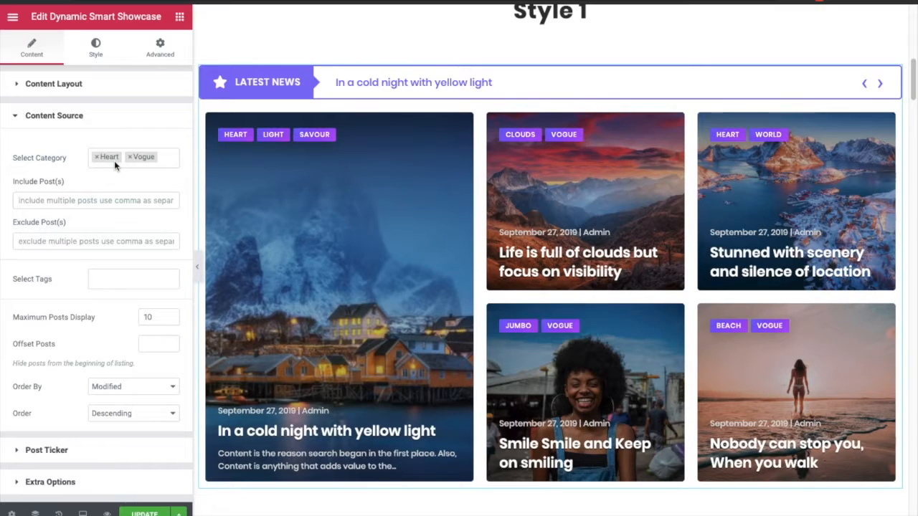
left_click(163, 160)
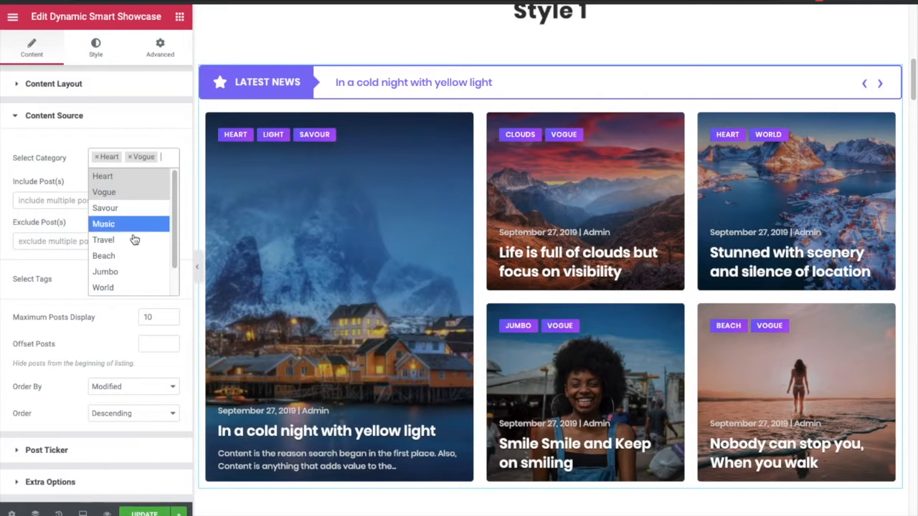
scroll(139, 251, "down", 2)
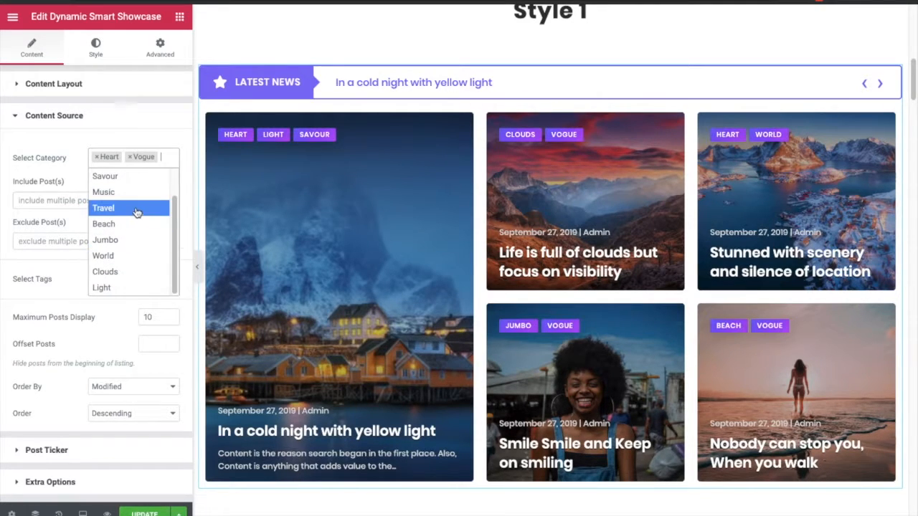
left_click(136, 208)
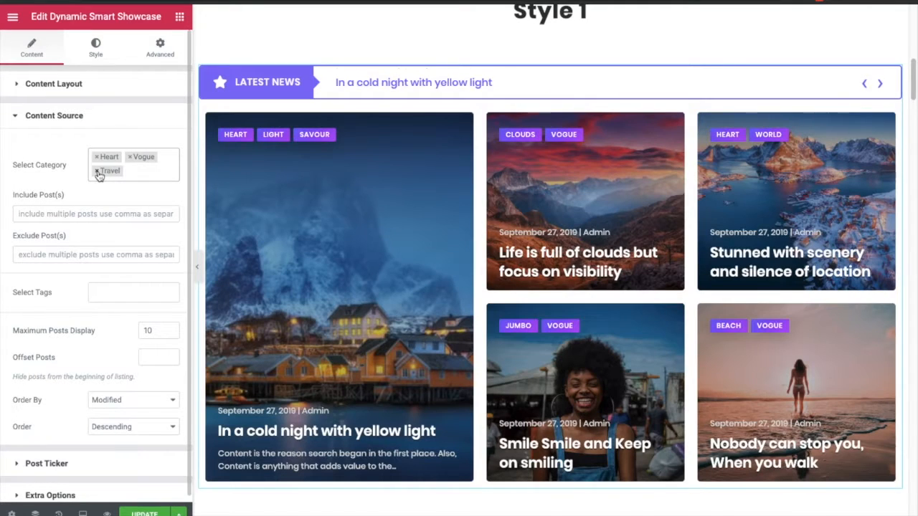
left_click(98, 172)
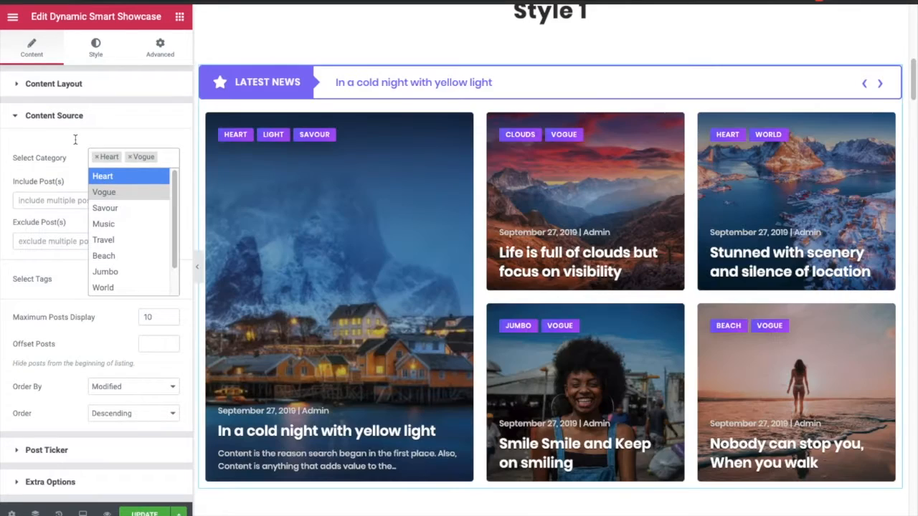
left_click(76, 141)
- Examine the Include Posts, Exclude Posts, Select Tags and Maximum Posts Display fields
left_click(67, 202)
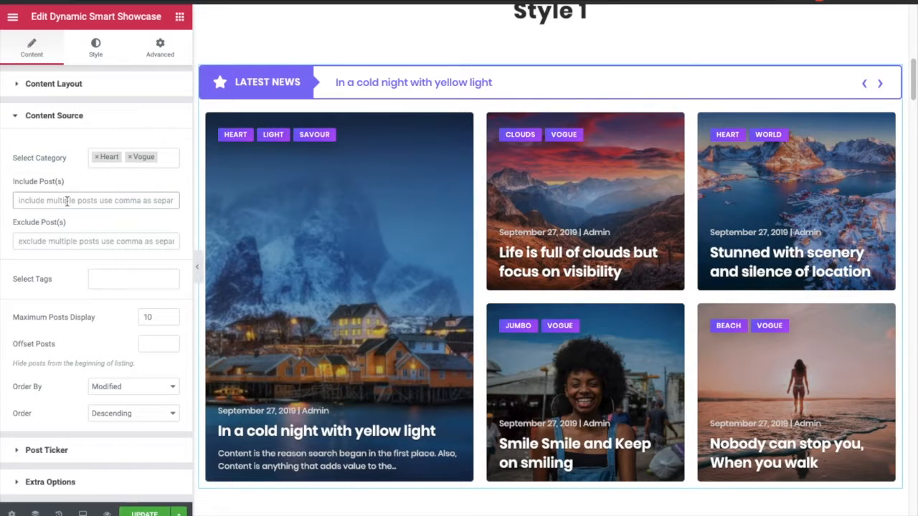
left_click(51, 241)
left_click(59, 205)
left_click(106, 279)
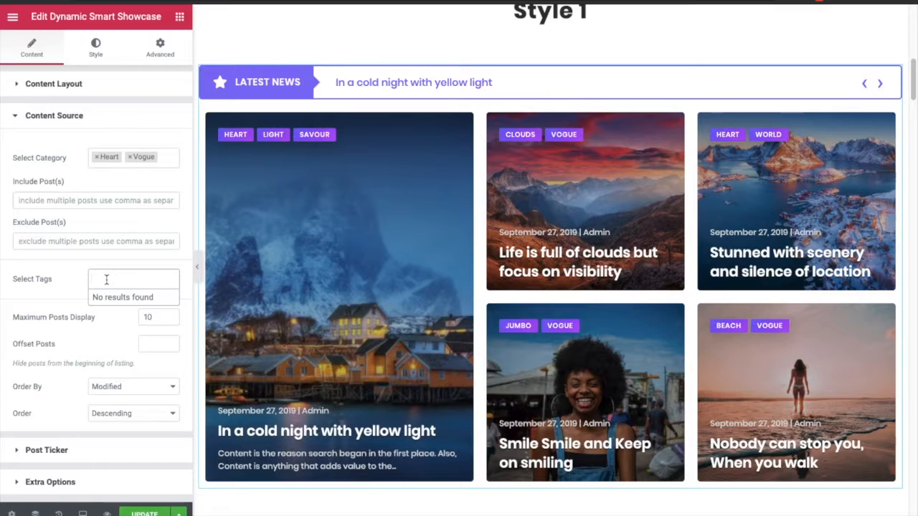
left_click(72, 287)
left_click_drag(154, 316, 139, 317)
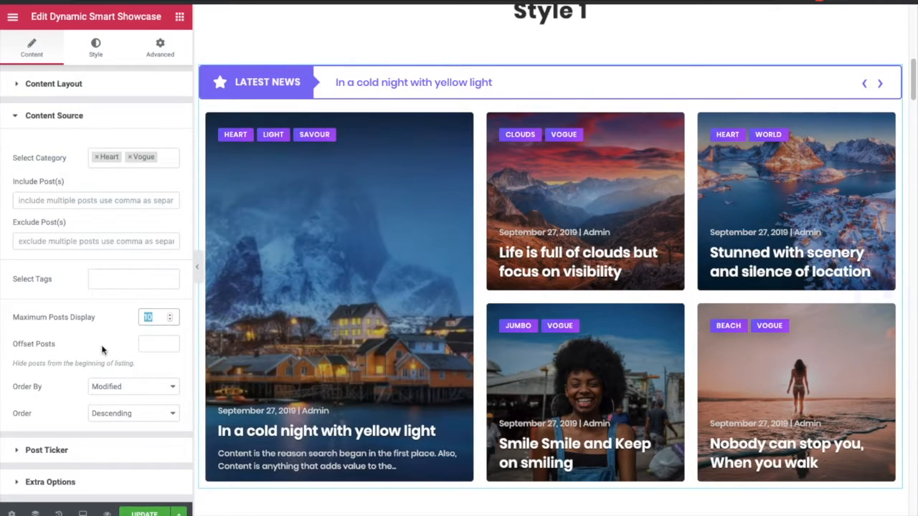
left_click(104, 350)
- Set Offset Posts to 2, then clear the field
left_click(163, 345)
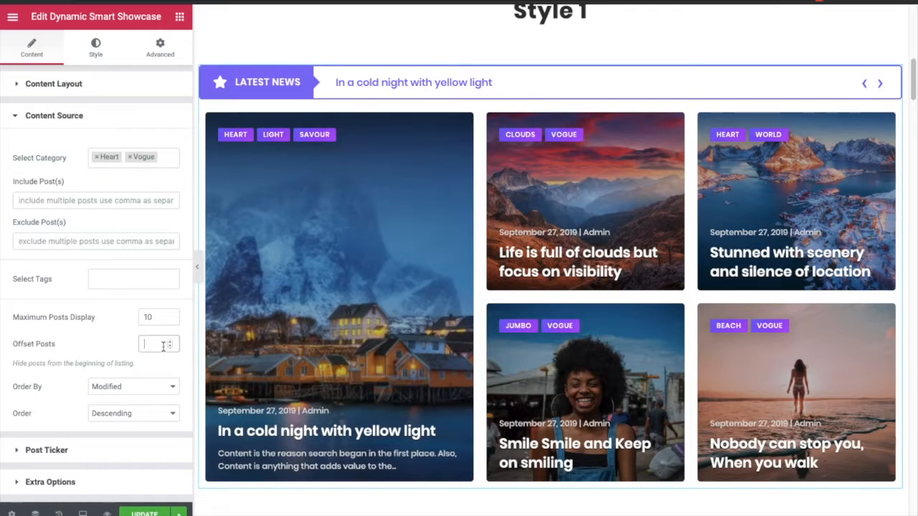
type("2")
key("BackSpace")
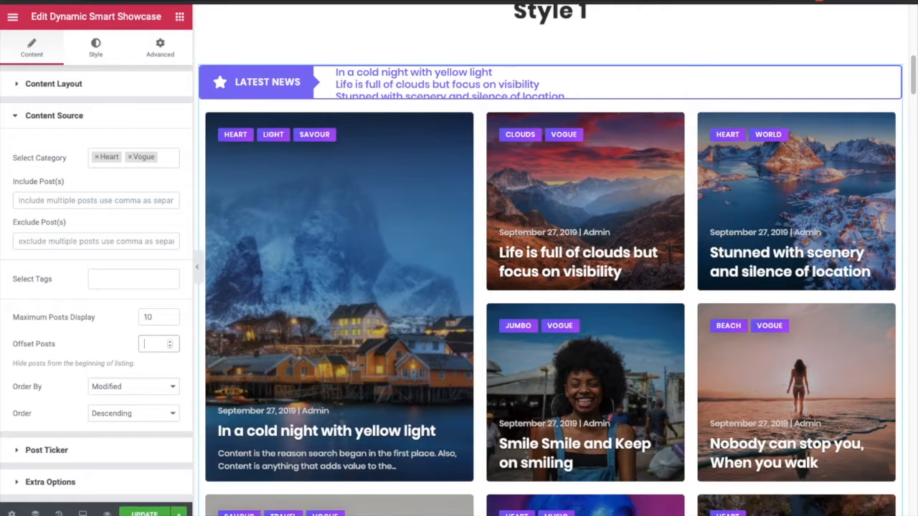
- Check the Order By and Order choices without changing them
left_click(113, 387)
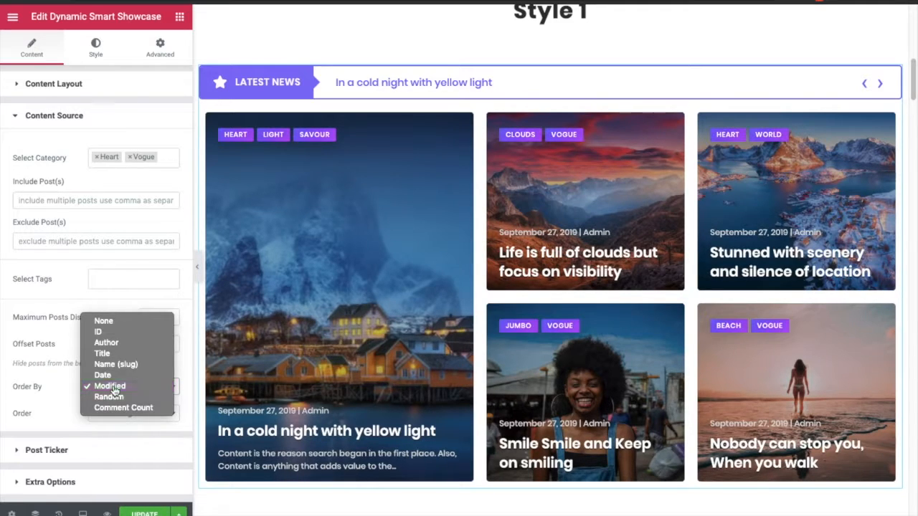
left_click(113, 387)
left_click(119, 414)
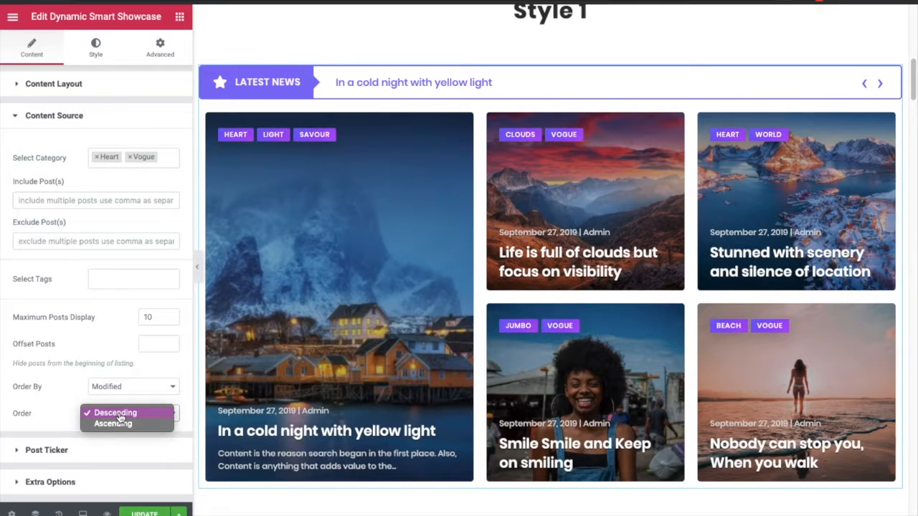
left_click(119, 415)
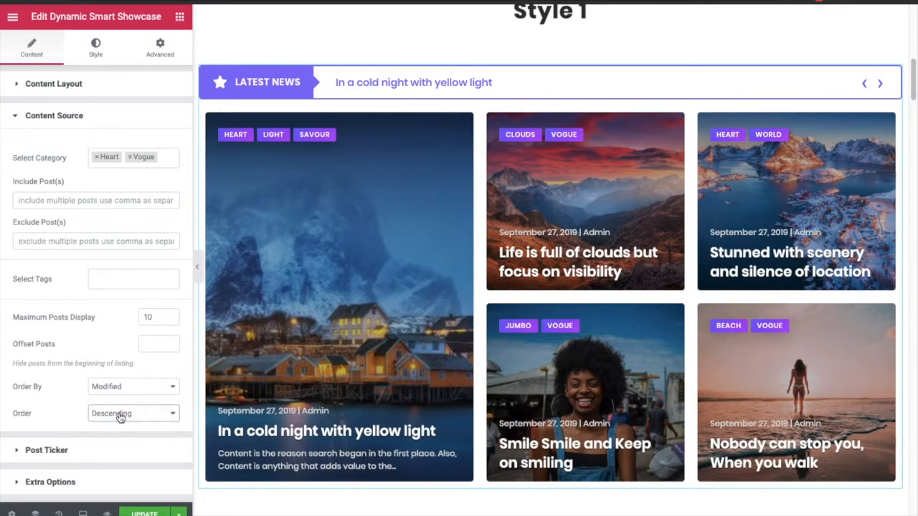
- Open the Post Ticker settings and switch the post ticker off, then back on
left_click(50, 450)
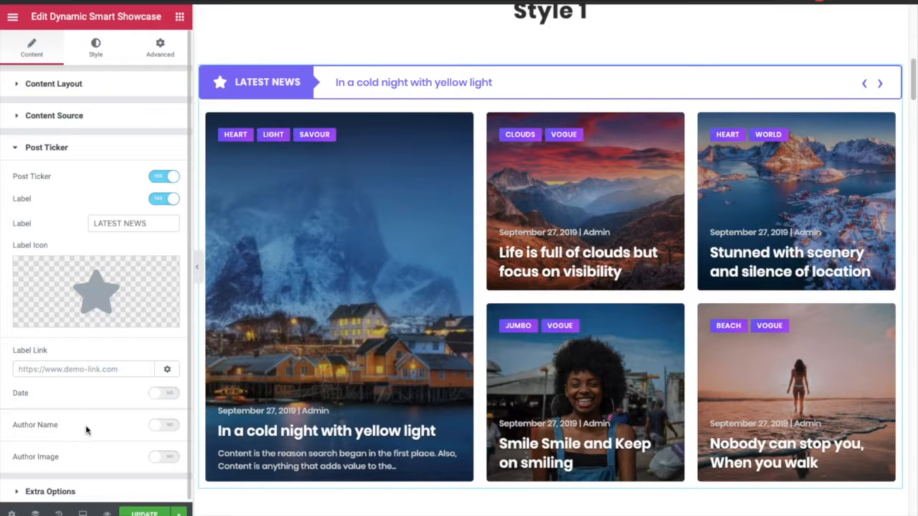
left_click(159, 179)
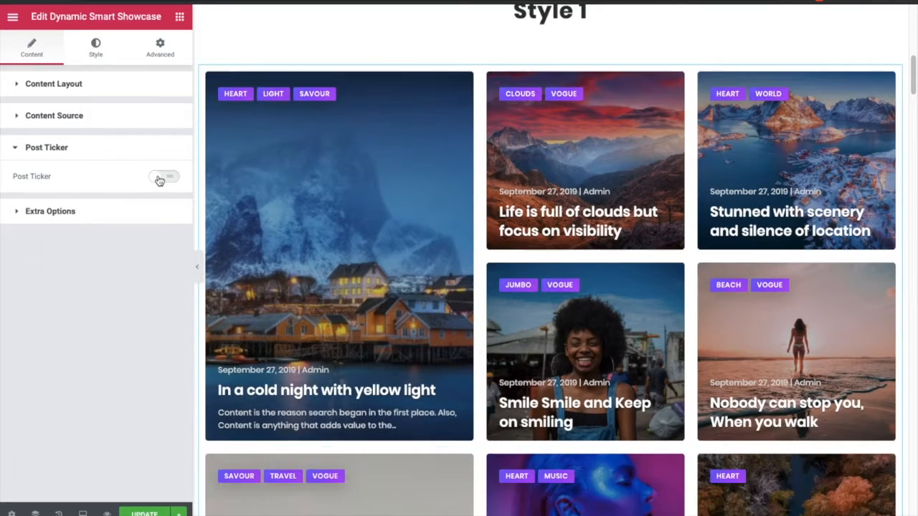
left_click(159, 179)
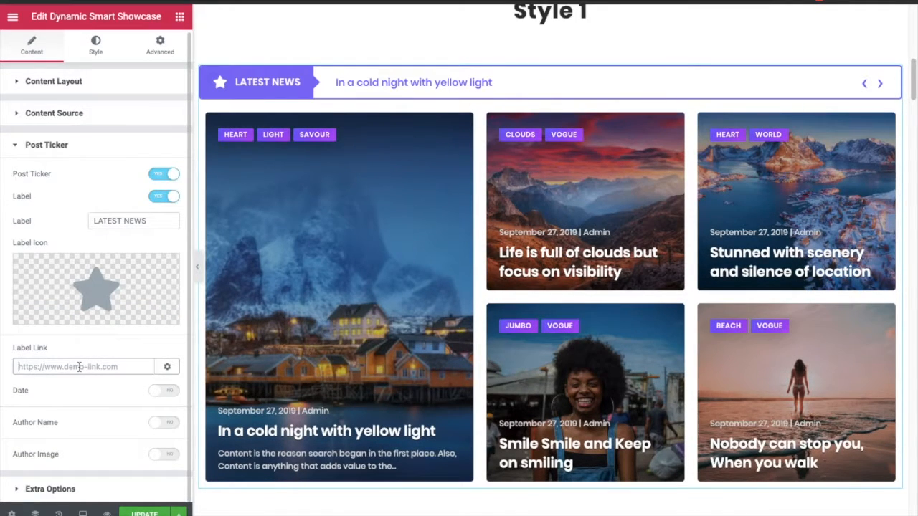
- Open the Label Link options, then switch the ticker Date on and off again
left_click(167, 369)
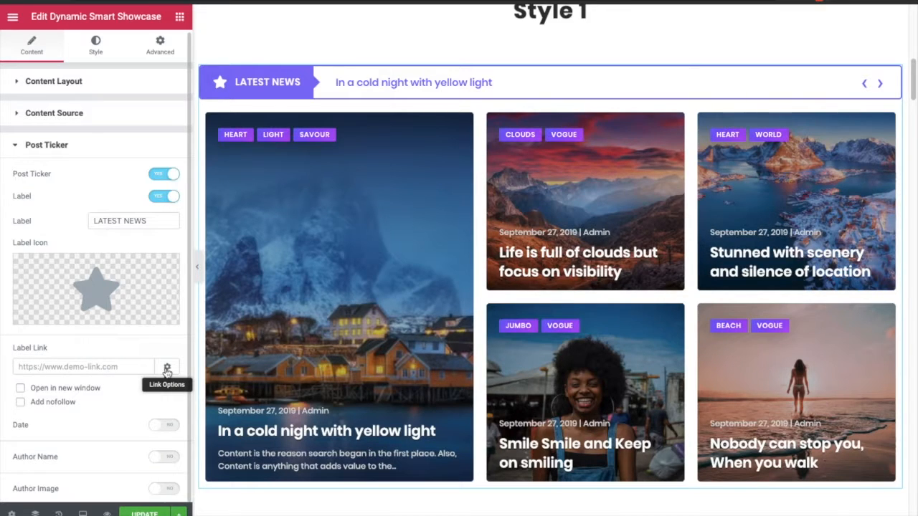
left_click(167, 369)
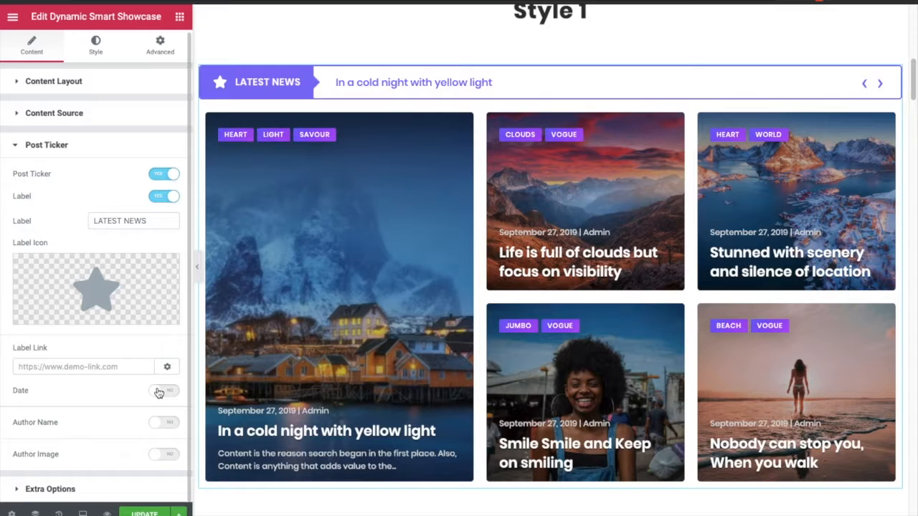
left_click(159, 393)
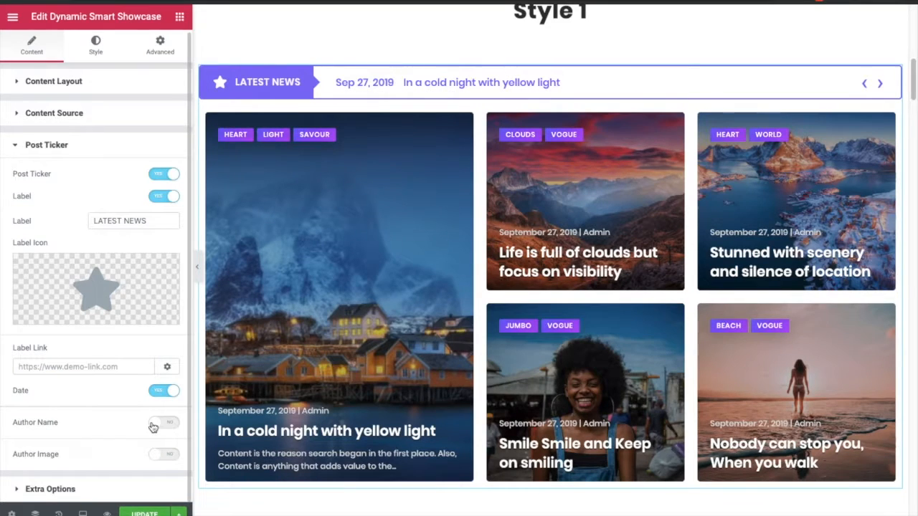
left_click(164, 393)
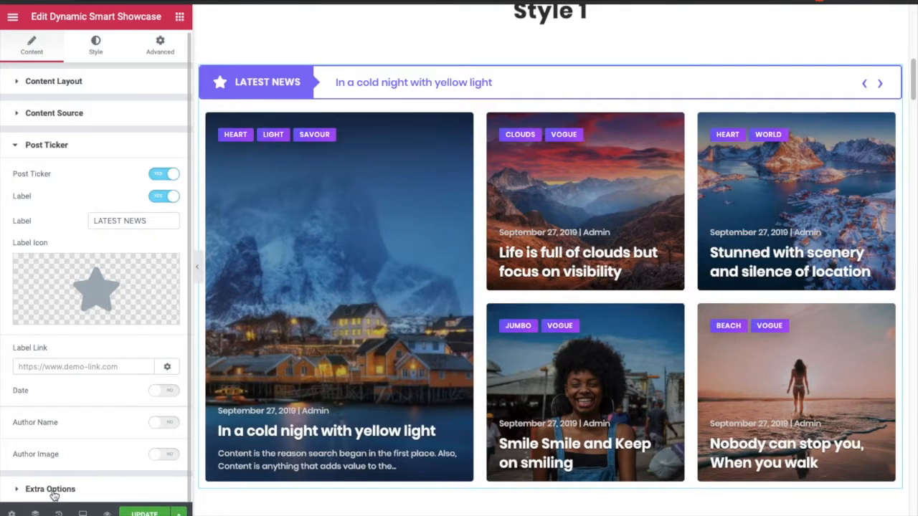
- Open Extra Options and check the Title Tag choices, keeping H3
left_click(52, 491)
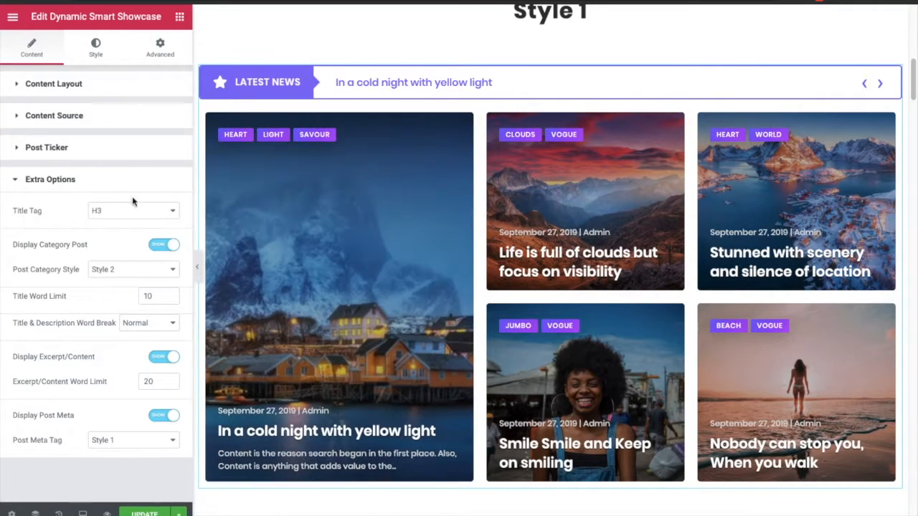
left_click(119, 211)
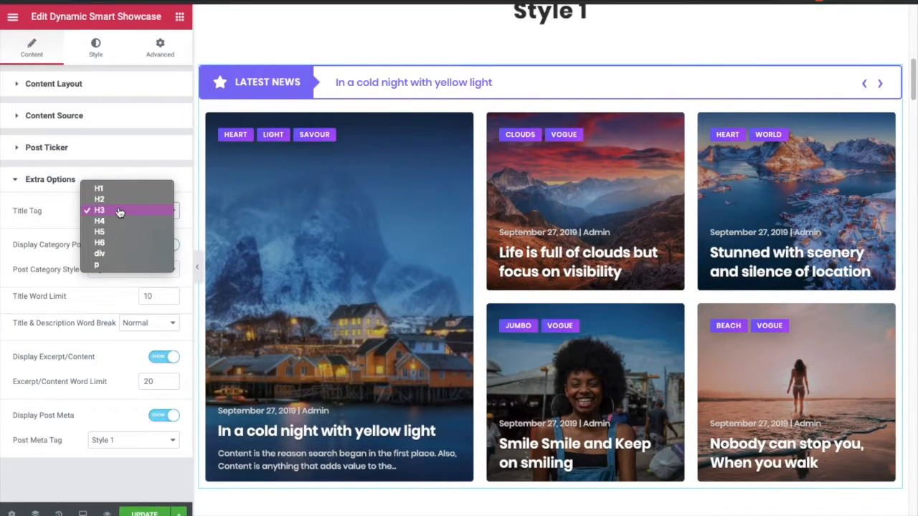
left_click(119, 210)
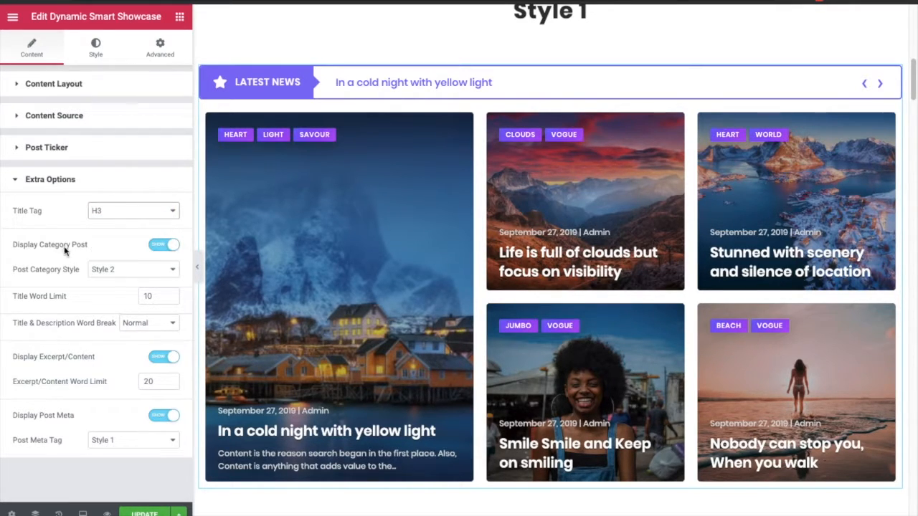
- Switch Display Category Post off and back on, and check the Post Category Style choices, keeping Style 2
left_click(159, 247)
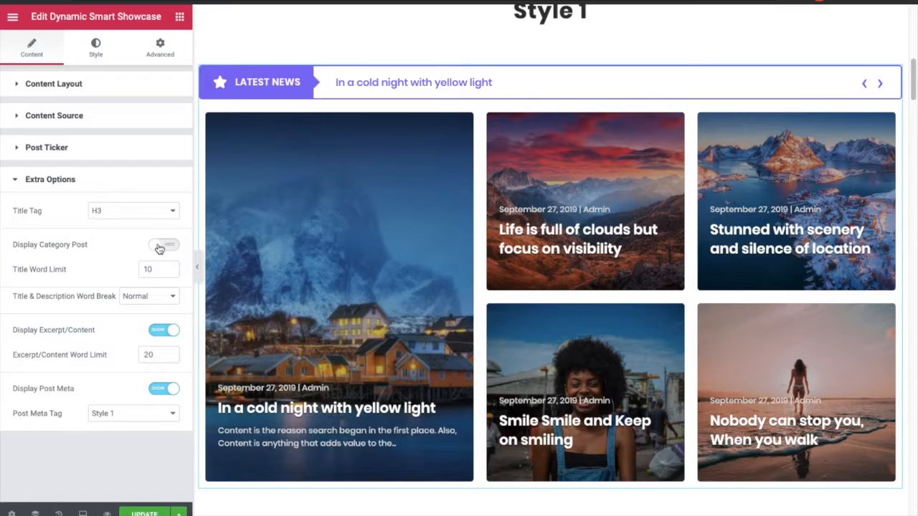
left_click(159, 247)
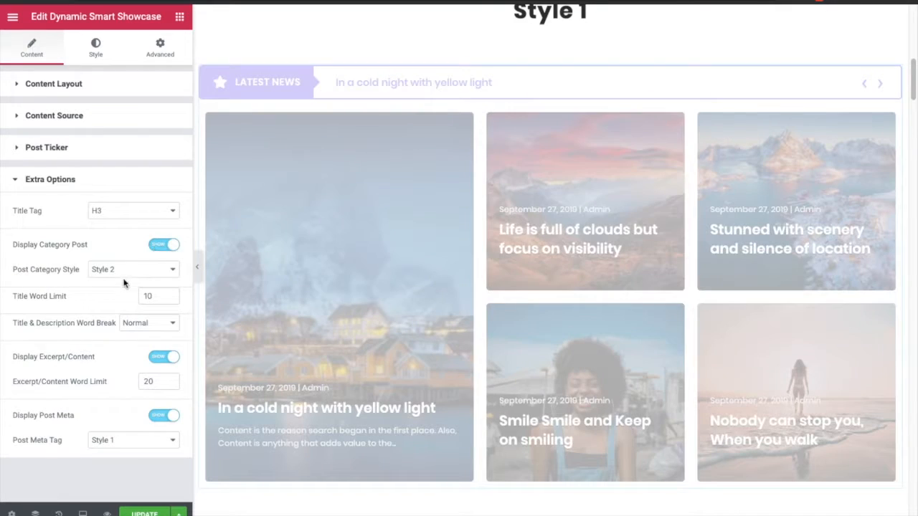
left_click(106, 271)
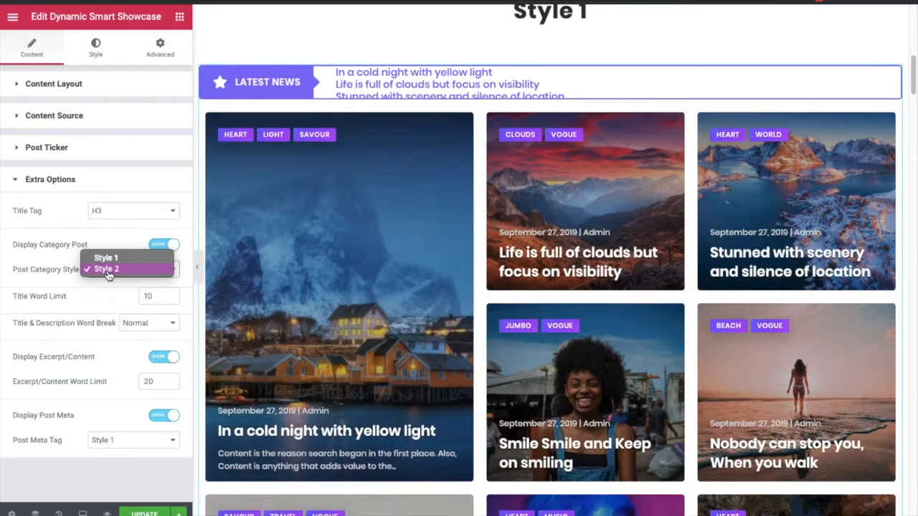
left_click(106, 269)
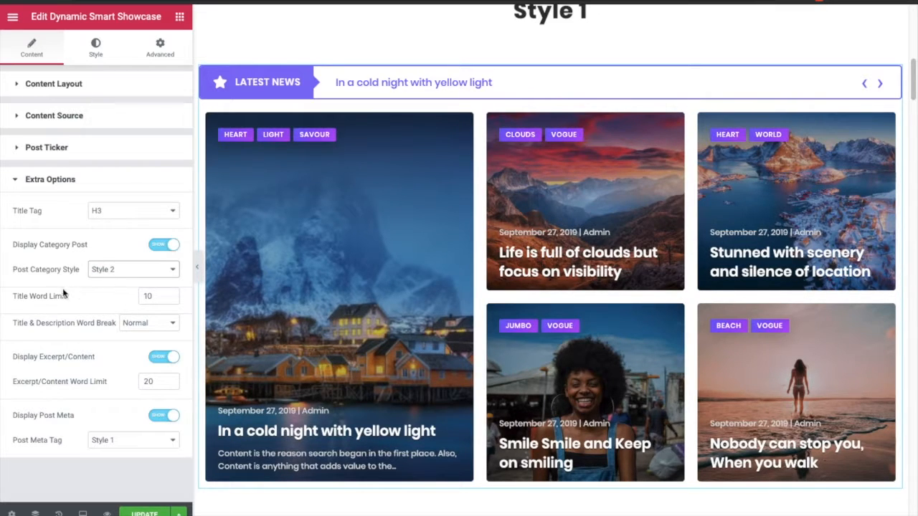
- Examine the Title Word Limit and the Title & Description Word Break options, keeping Normal
left_click(148, 298)
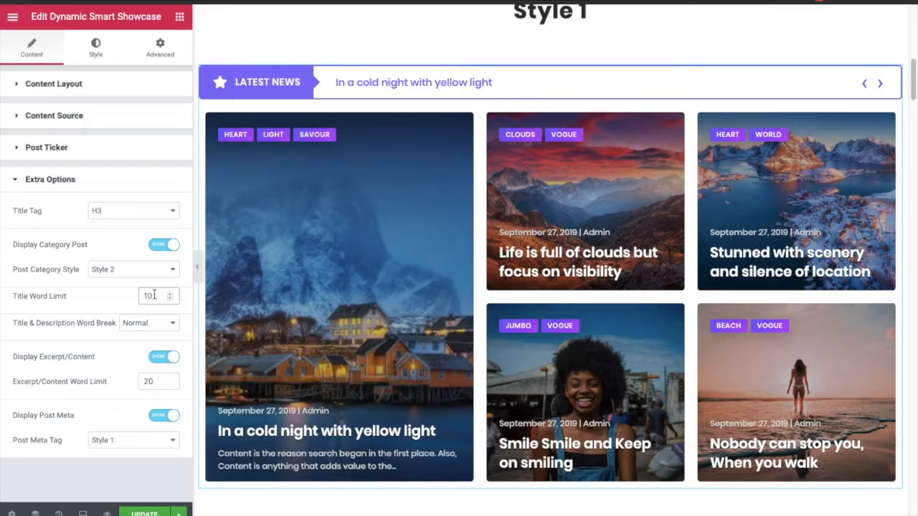
left_click(114, 299)
left_click(155, 323)
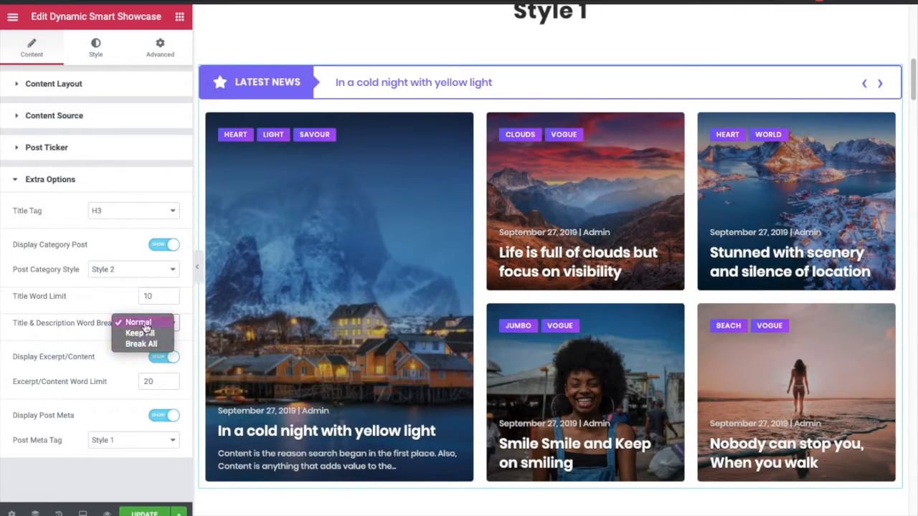
left_click(84, 324)
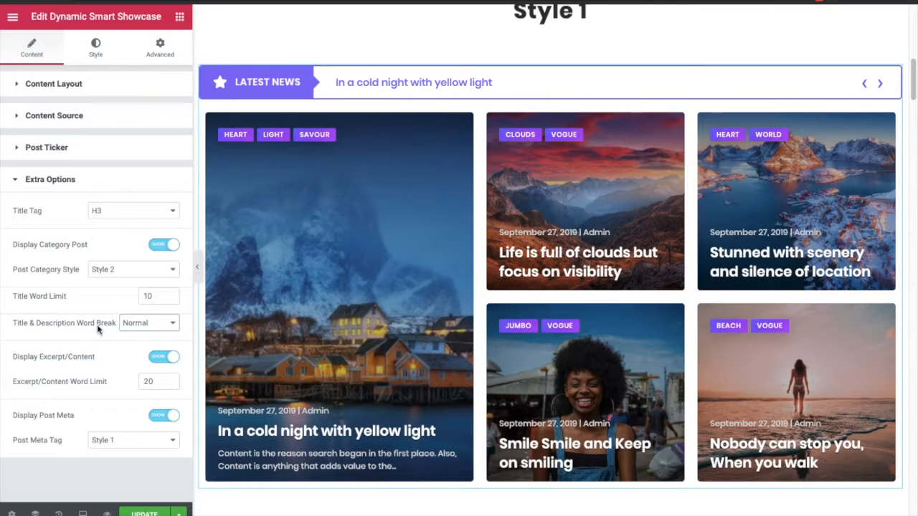
left_click(134, 326)
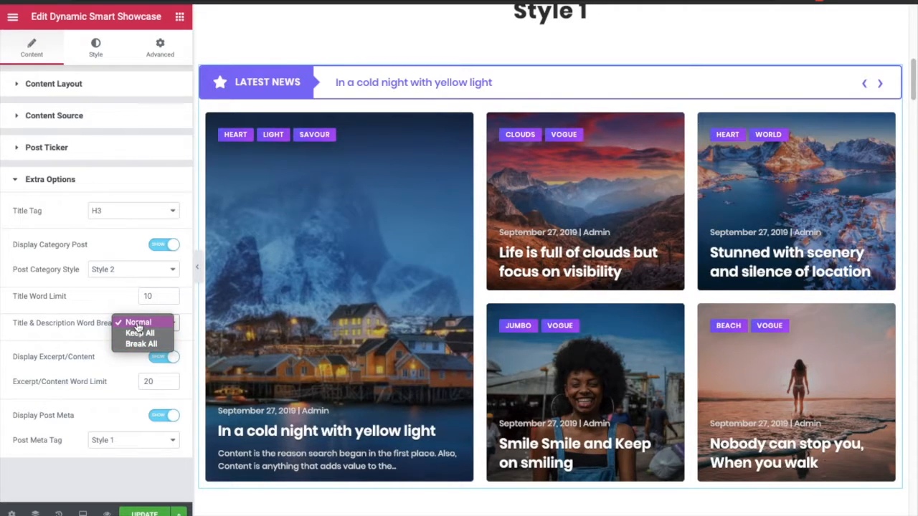
left_click(138, 324)
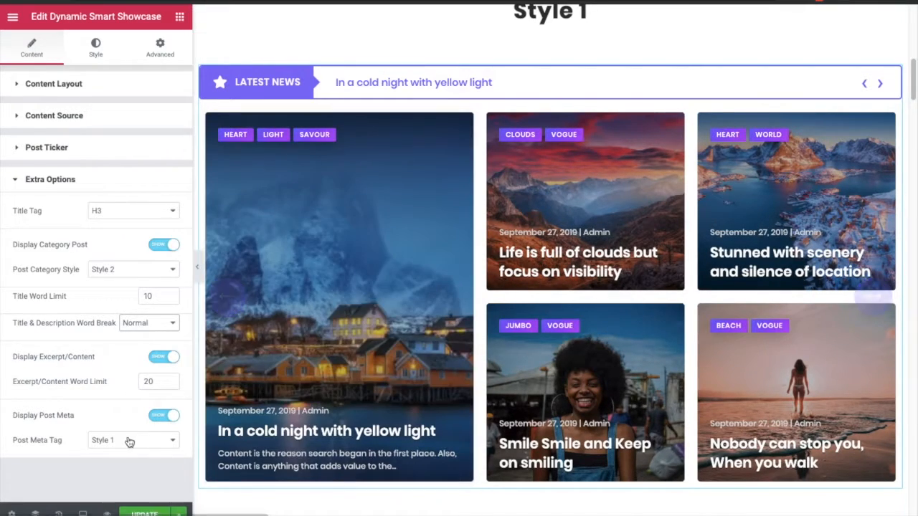
- Set the Post Meta Tag to Style 2
left_click(129, 442)
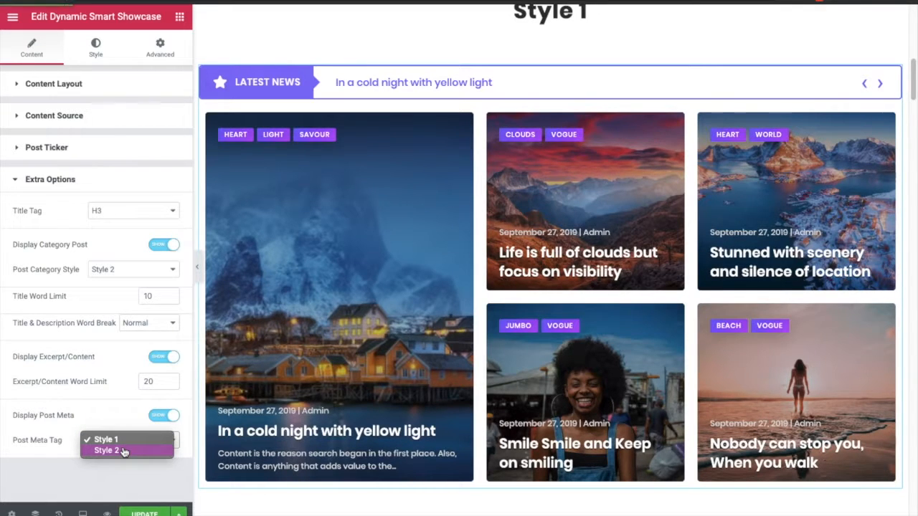
left_click(123, 450)
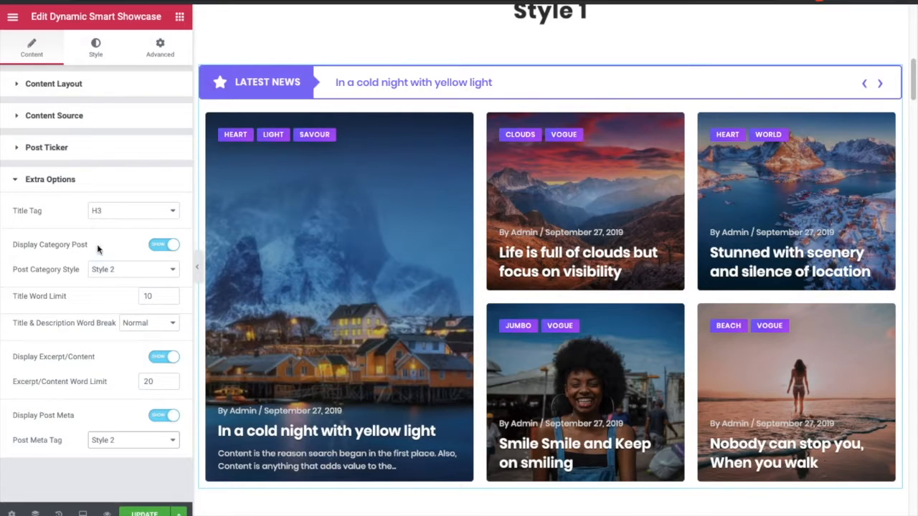
- Inspect the Title style settings: typography, normal and hover states, and text shadow
left_click(98, 52)
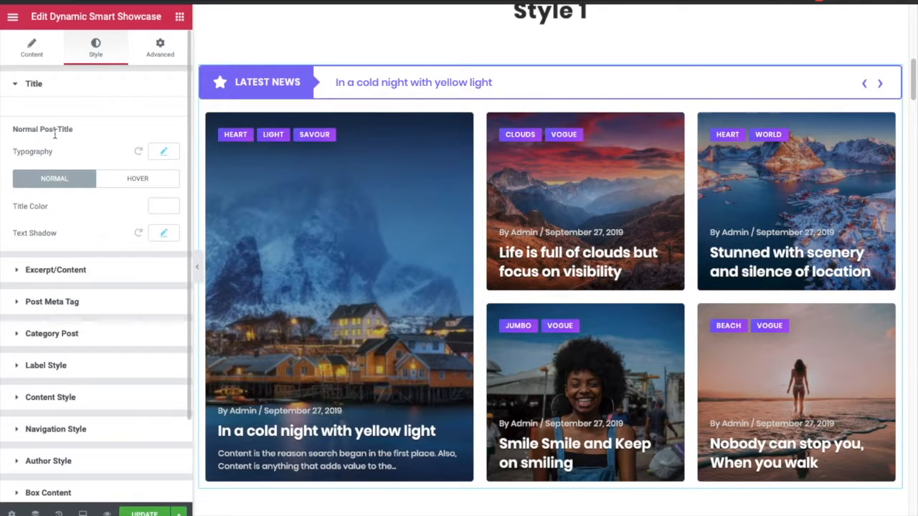
left_click(163, 152)
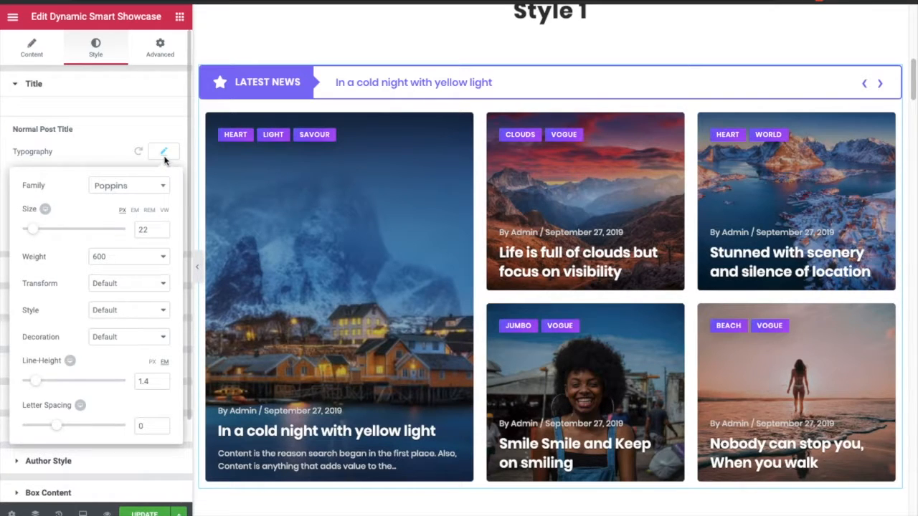
left_click(46, 209)
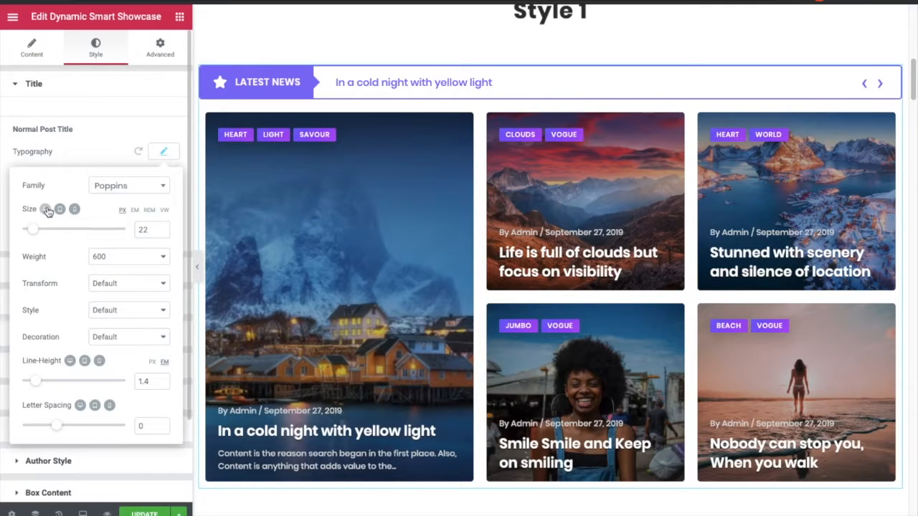
left_click(46, 210)
left_click(164, 153)
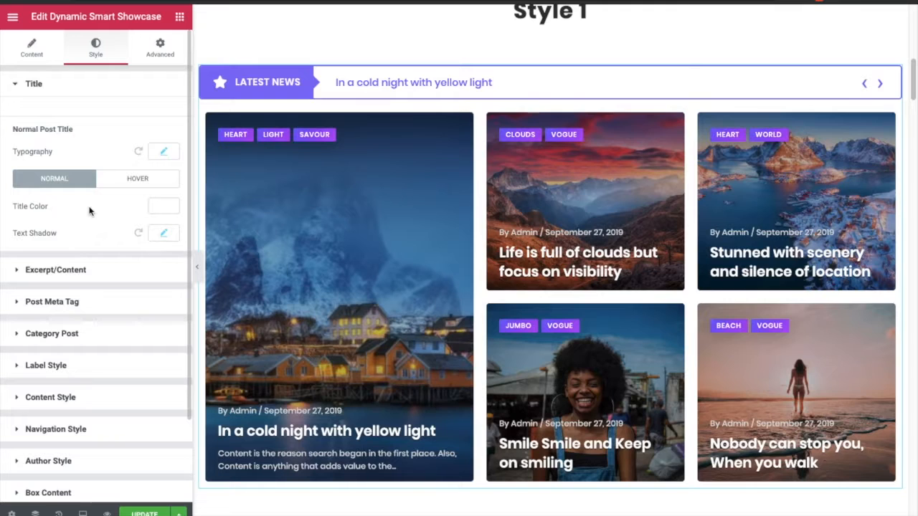
left_click(124, 181)
left_click(59, 187)
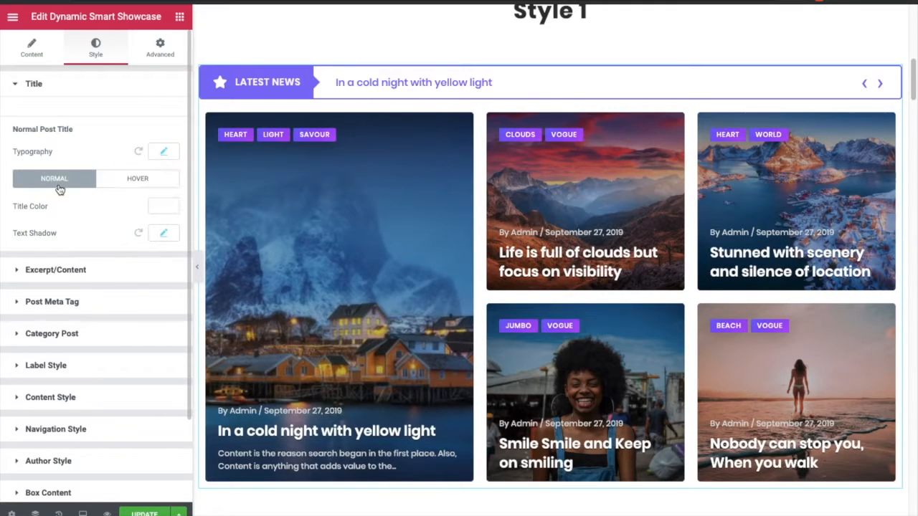
left_click(162, 236)
left_click(161, 236)
- Inspect the Excerpt/Content style settings: typography, content colour and hover state
left_click(108, 272)
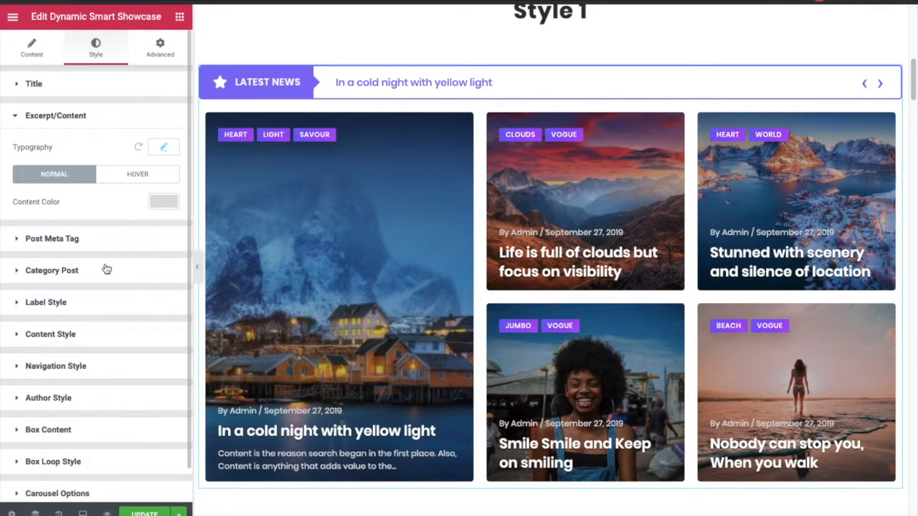
left_click(166, 149)
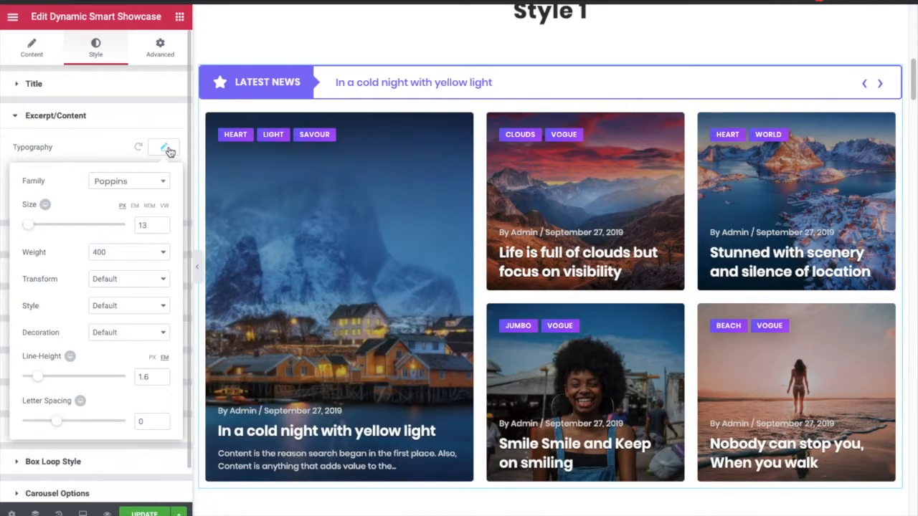
left_click(167, 149)
left_click(160, 201)
left_click(159, 201)
left_click(142, 179)
left_click(64, 178)
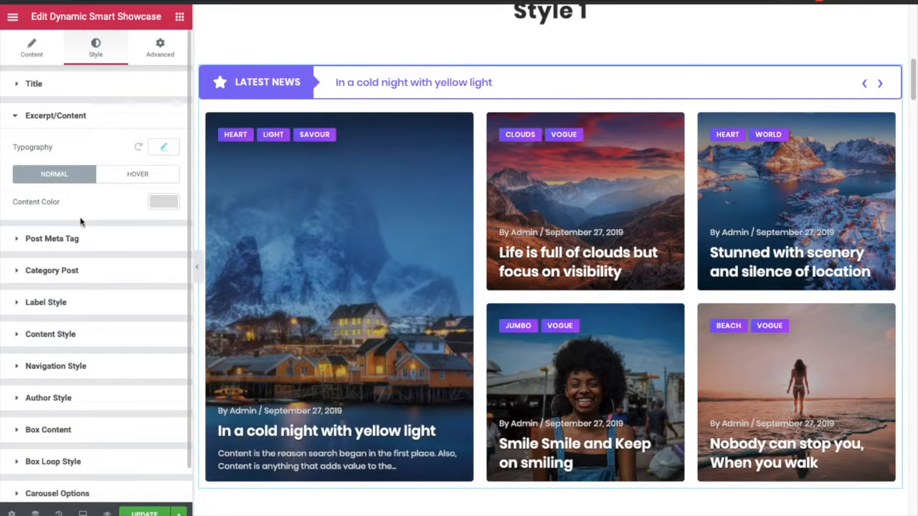
- Set the Post Meta Tag typography size to 14 px
left_click(88, 241)
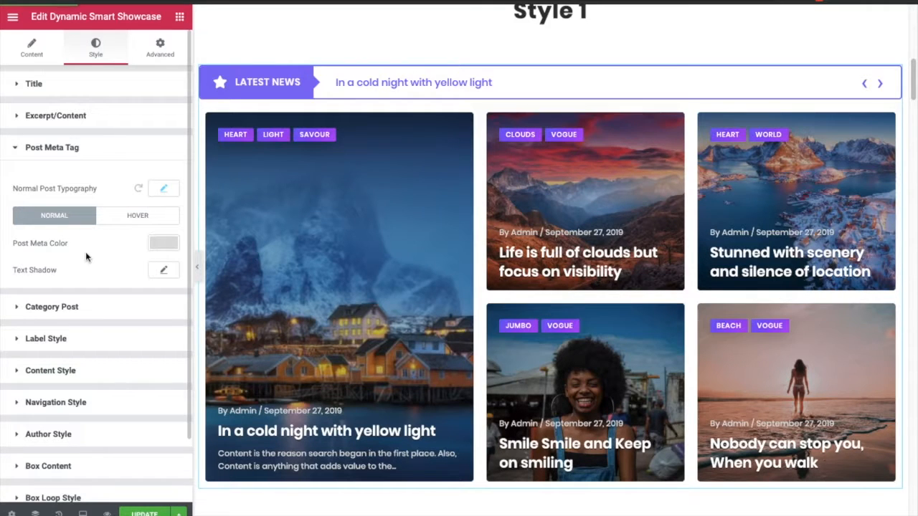
left_click(163, 188)
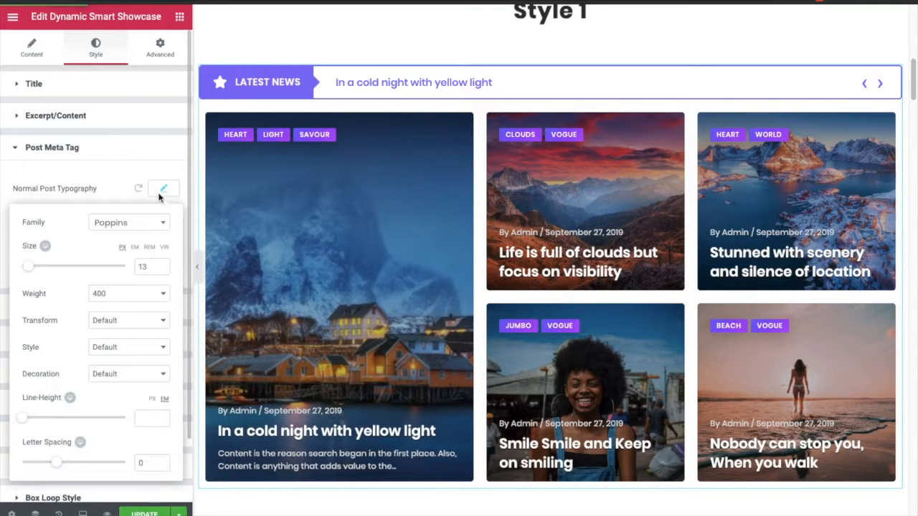
left_click(151, 266)
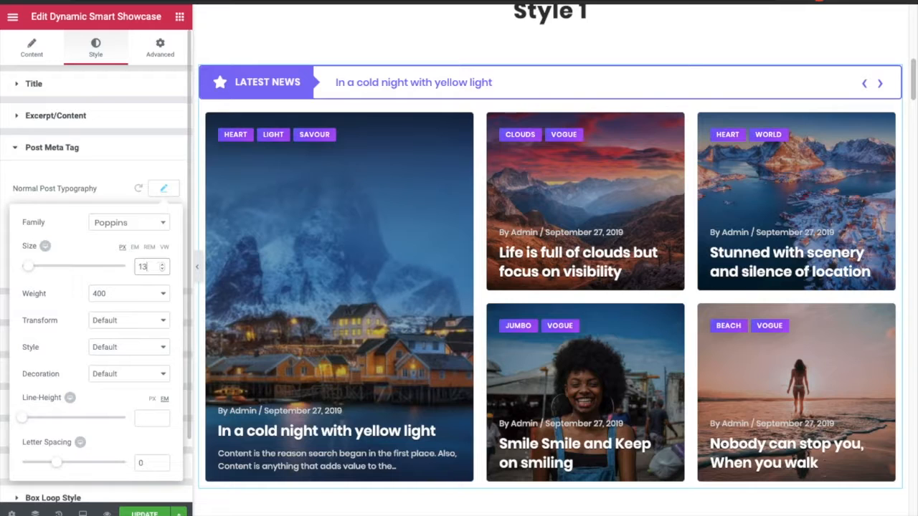
key("Up")
key("Up")
key("Up")
key("Up")
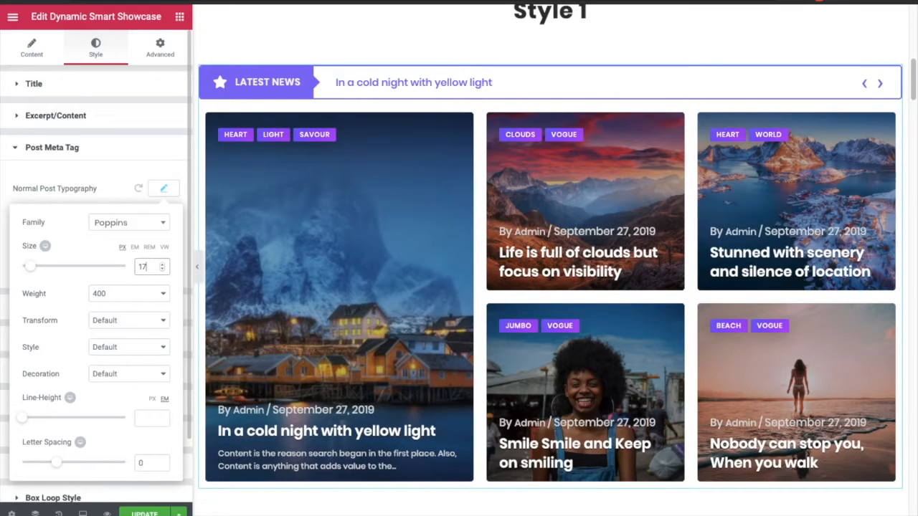
key("Down")
key("Down")
key("Down")
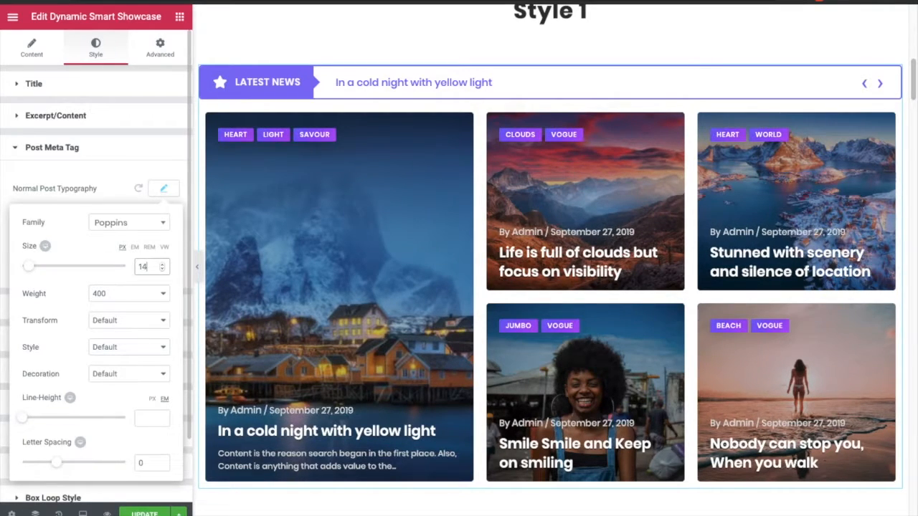
left_click(162, 191)
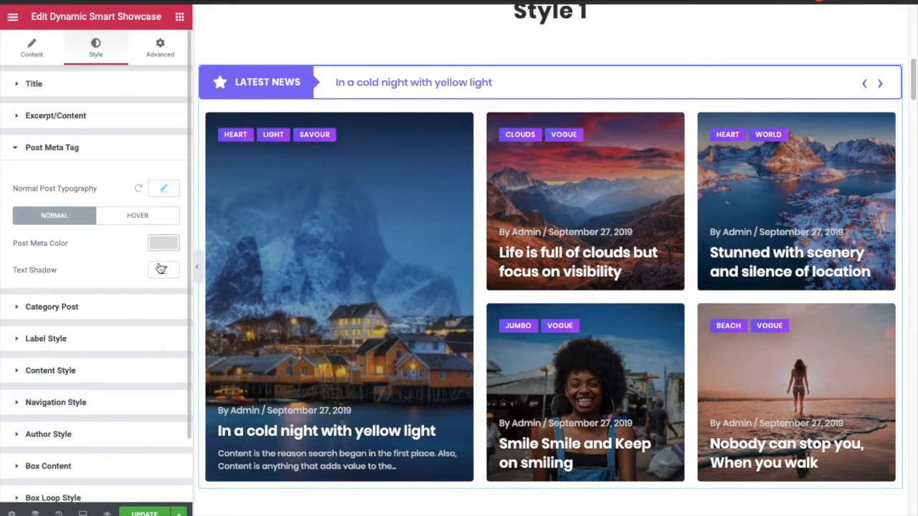
- Check the Post Meta Tag hover and normal states
left_click(129, 216)
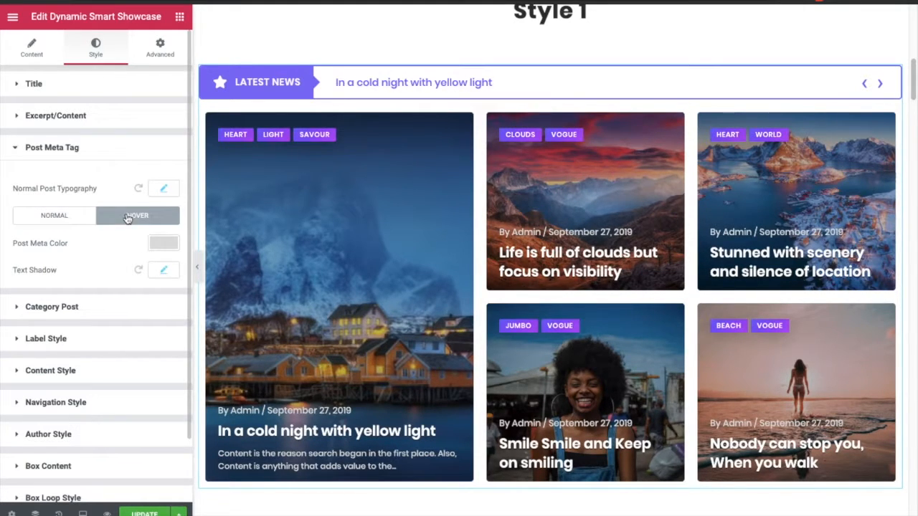
left_click(63, 218)
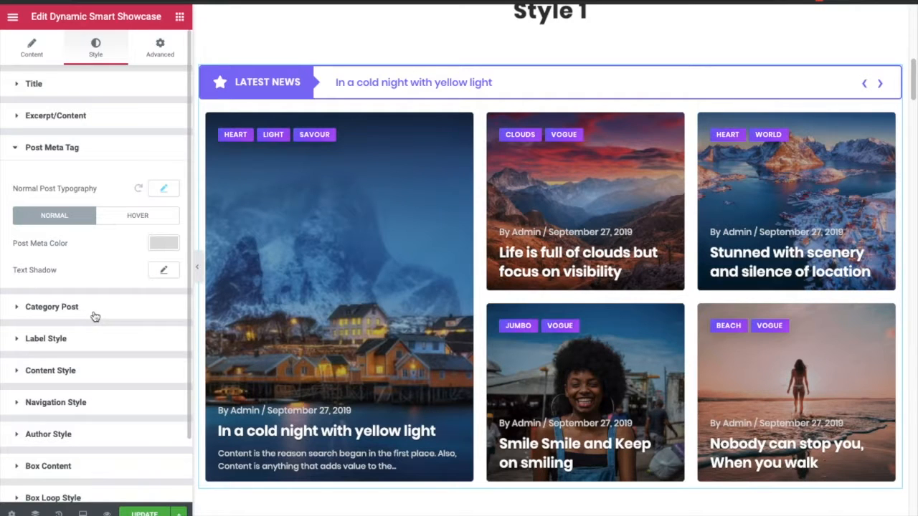
- Open the Category Post style section, set its bottom offset to 3 and review its typography
left_click(95, 316)
scroll(90, 304, "down", 3)
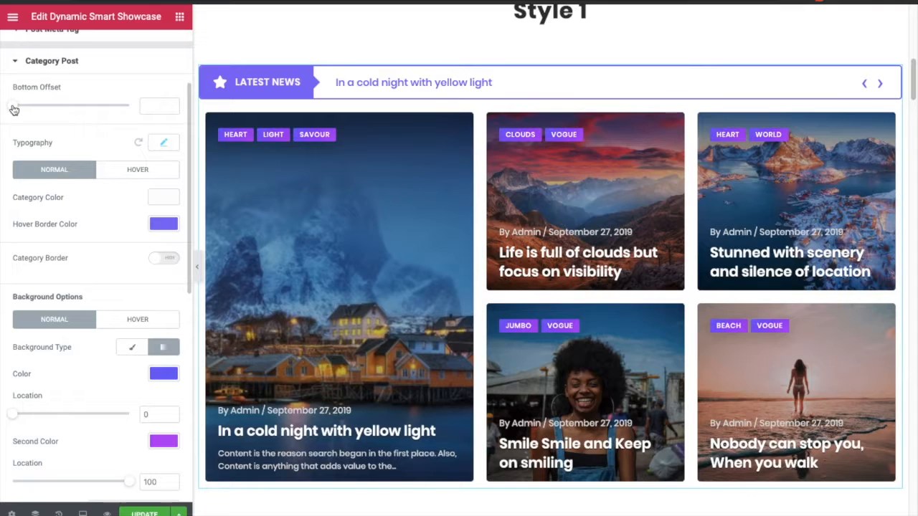
left_click_drag(17, 111, 14, 115)
left_click(164, 145)
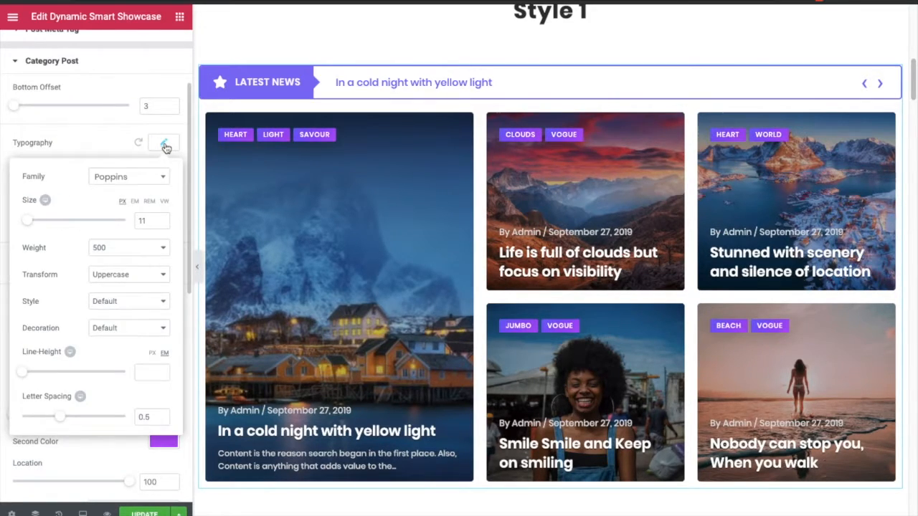
left_click(164, 146)
left_click(165, 146)
left_click(164, 146)
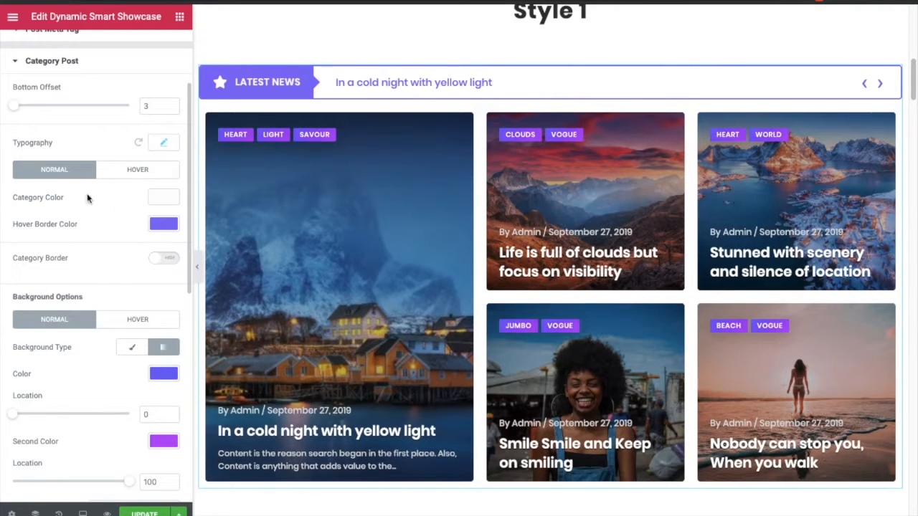
- Set the Category Post colour to white (#ffffff) and check its normal and hover states
left_click(164, 197)
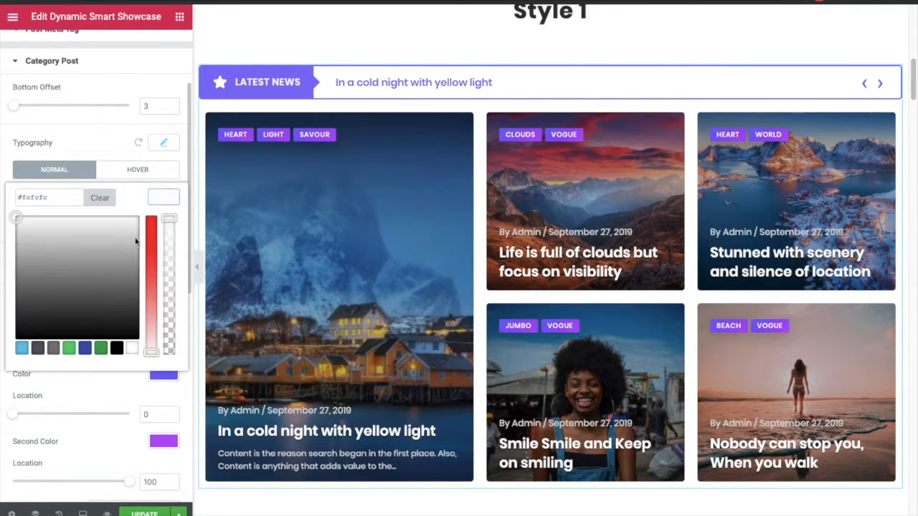
left_click(89, 283)
left_click(26, 242)
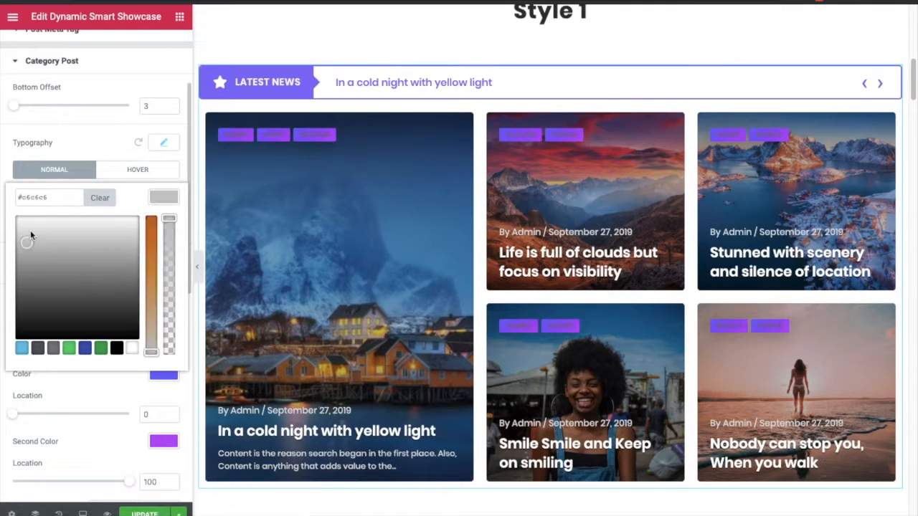
left_click(8, 213)
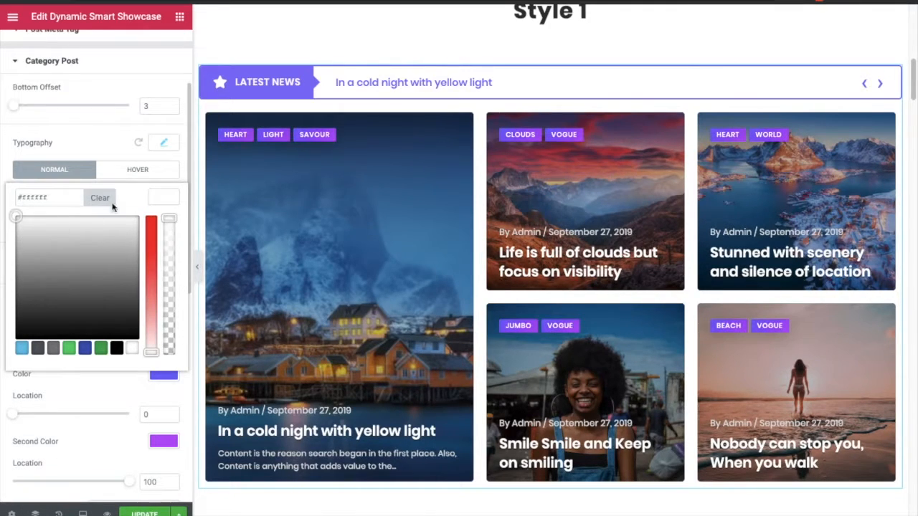
left_click(165, 198)
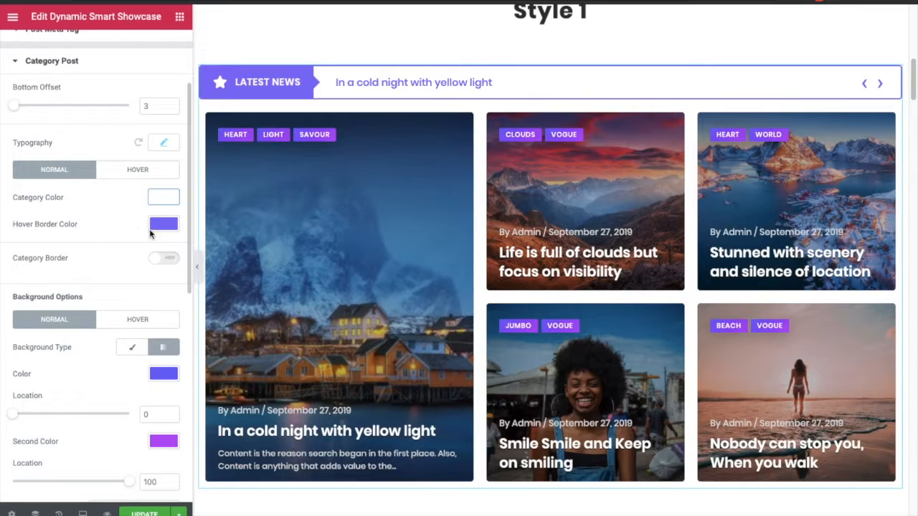
left_click(135, 175)
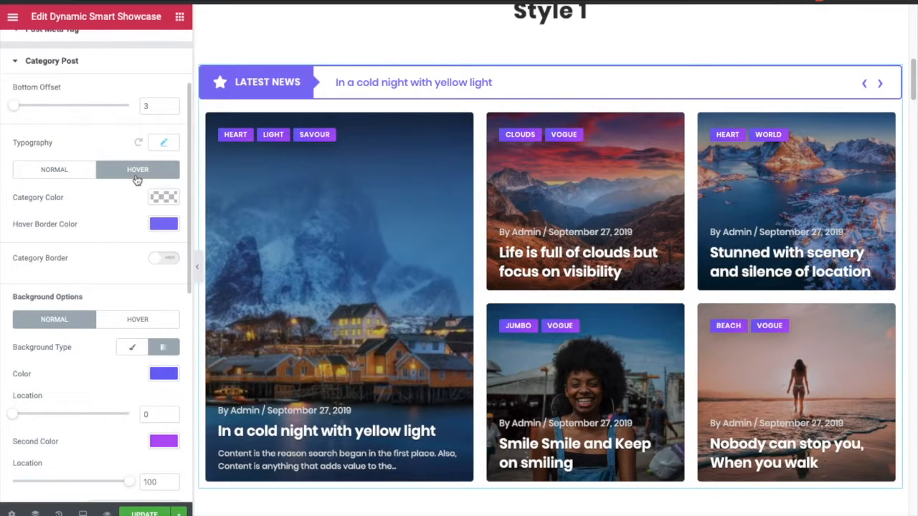
left_click(71, 175)
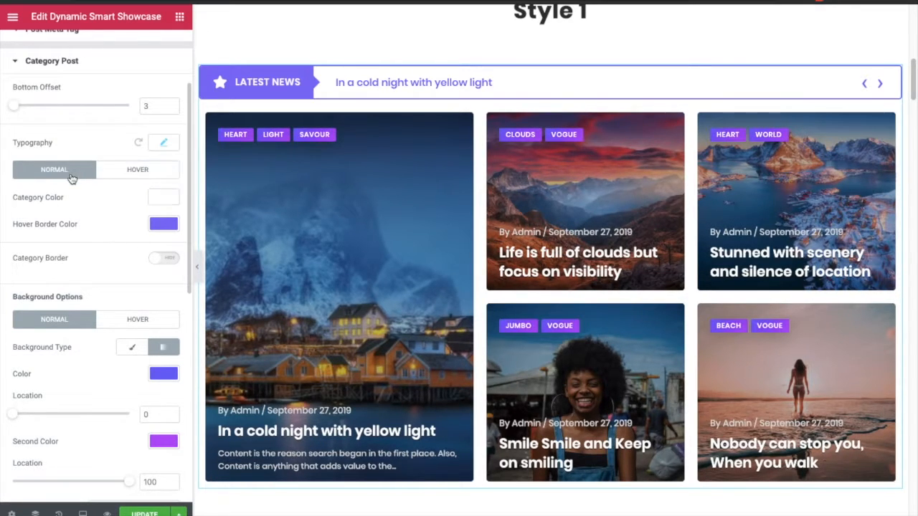
- Review the category border toggle, background type, background hover state and box shadow options
left_click(165, 260)
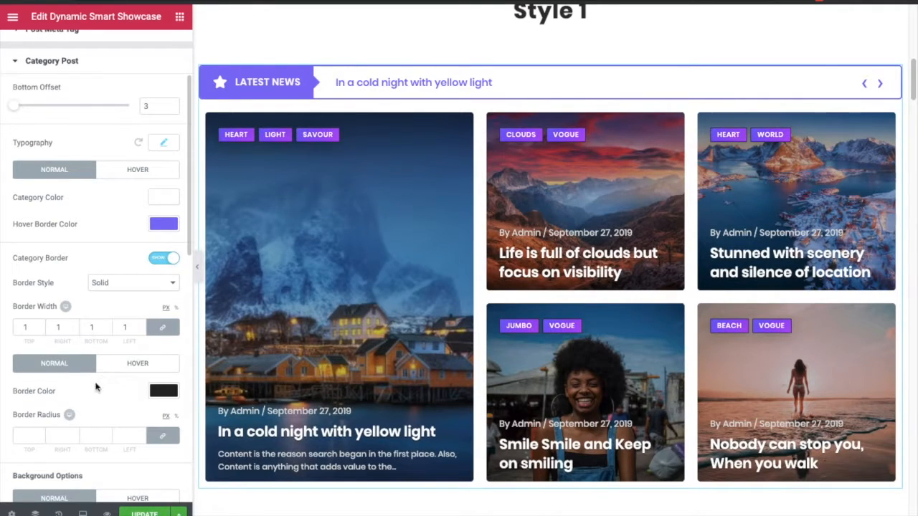
left_click(160, 260)
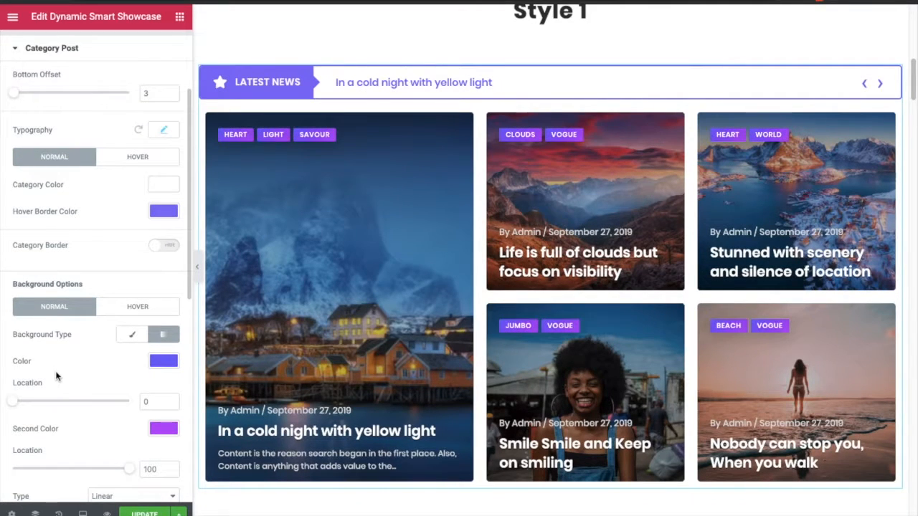
left_click(132, 338)
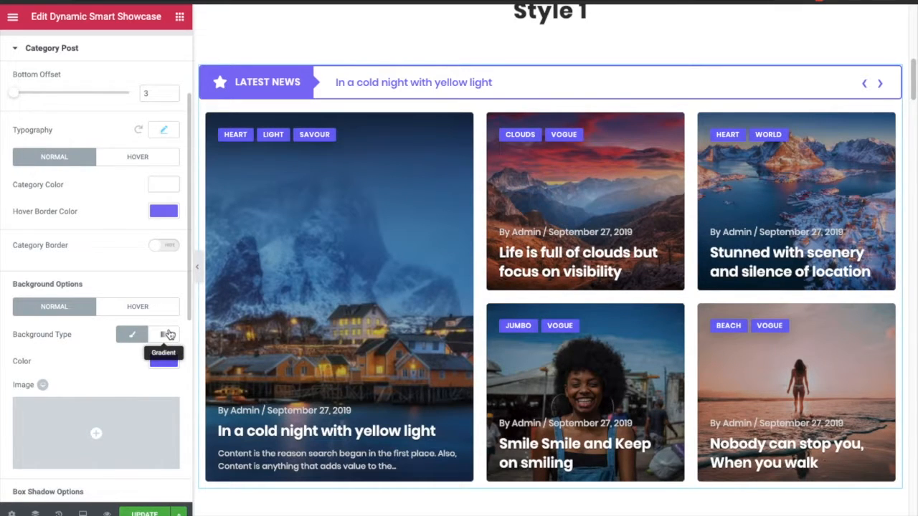
left_click(167, 335)
left_click(150, 309)
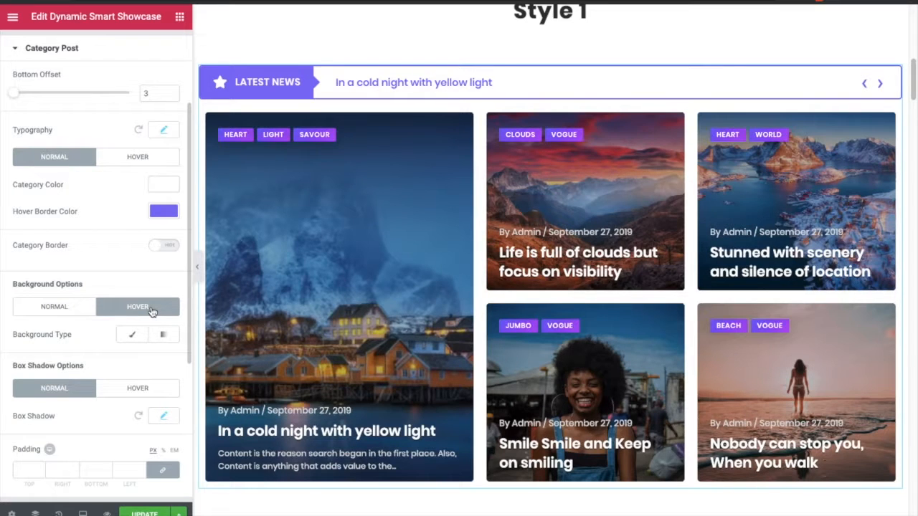
left_click(48, 307)
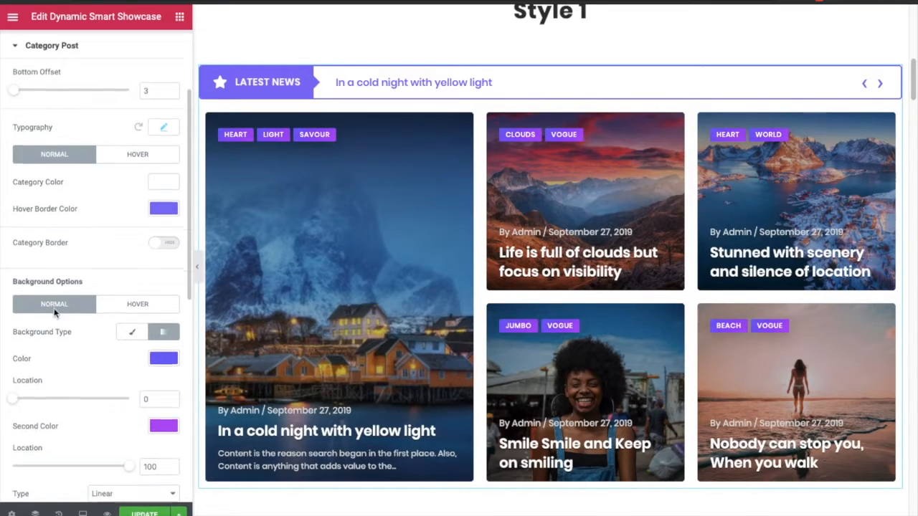
scroll(55, 313, "down", 6)
scroll(55, 313, "up", 3)
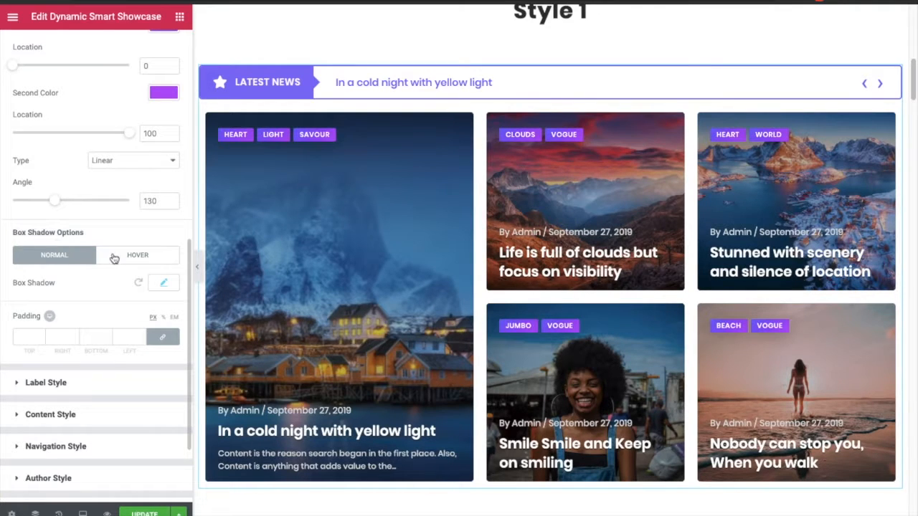
left_click(133, 262)
left_click(70, 259)
- Set the Label Style typography size to 15 px
scroll(108, 337, "down", 1)
left_click(66, 359)
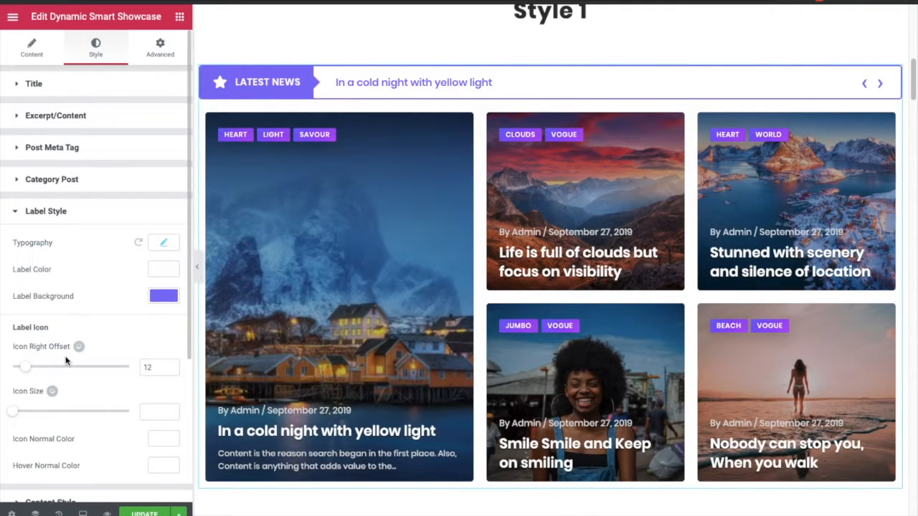
scroll(81, 264, "down", 1)
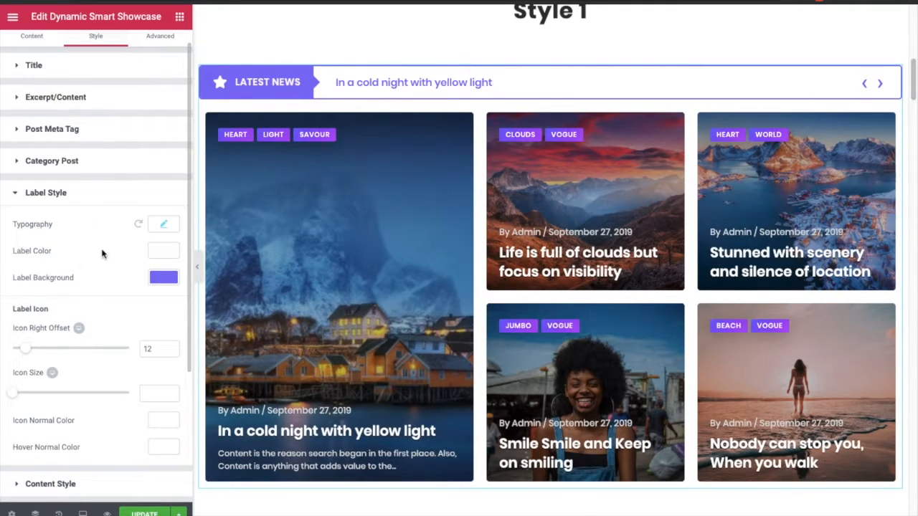
left_click(163, 226)
double_click(143, 302)
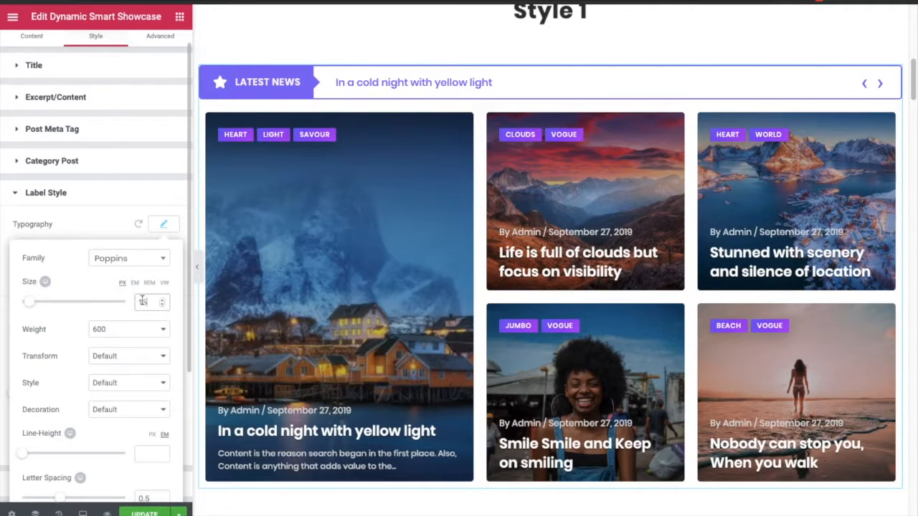
key("Up")
key("Up")
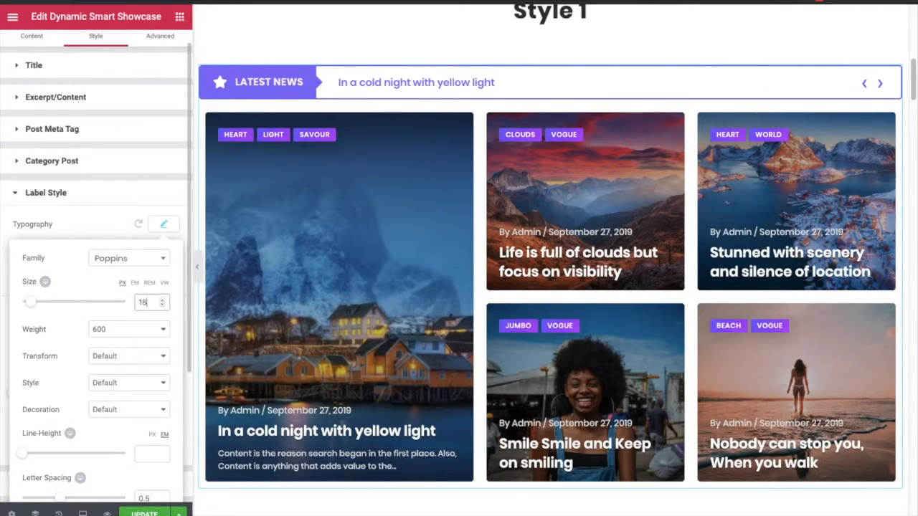
key("Down")
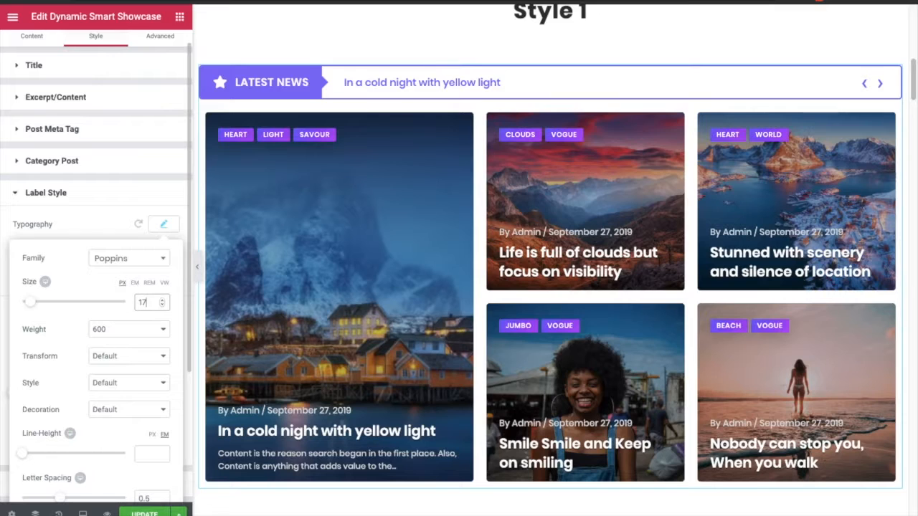
key("Down")
key("Down")
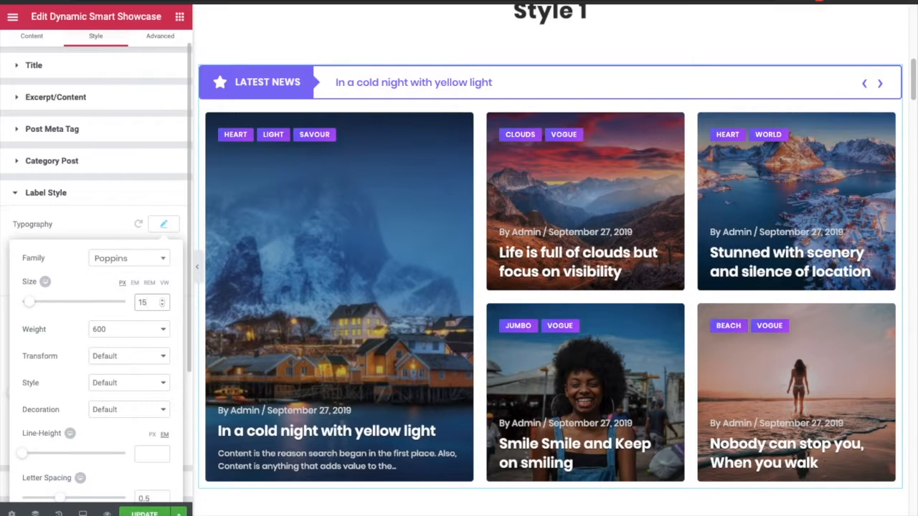
left_click(166, 224)
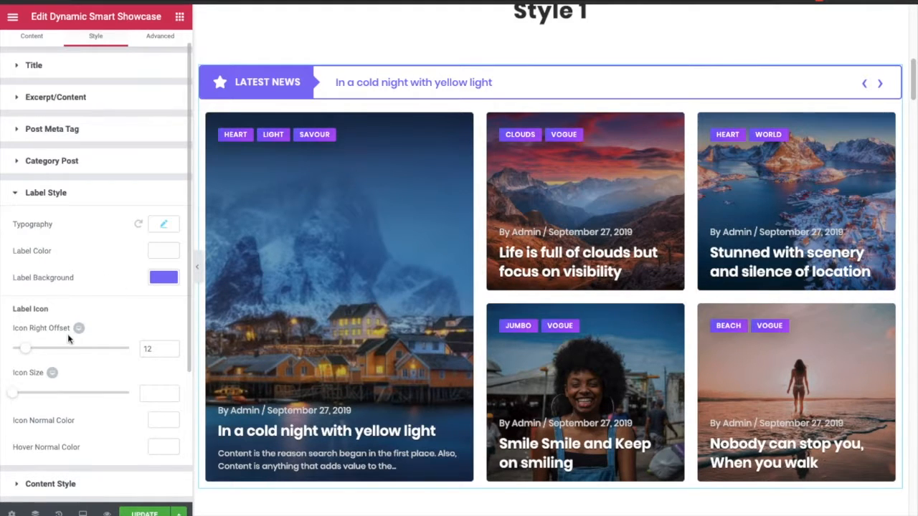
- Open the Content Style section and review its typography settings
scroll(69, 351, "down", 1)
scroll(70, 362, "down", 1)
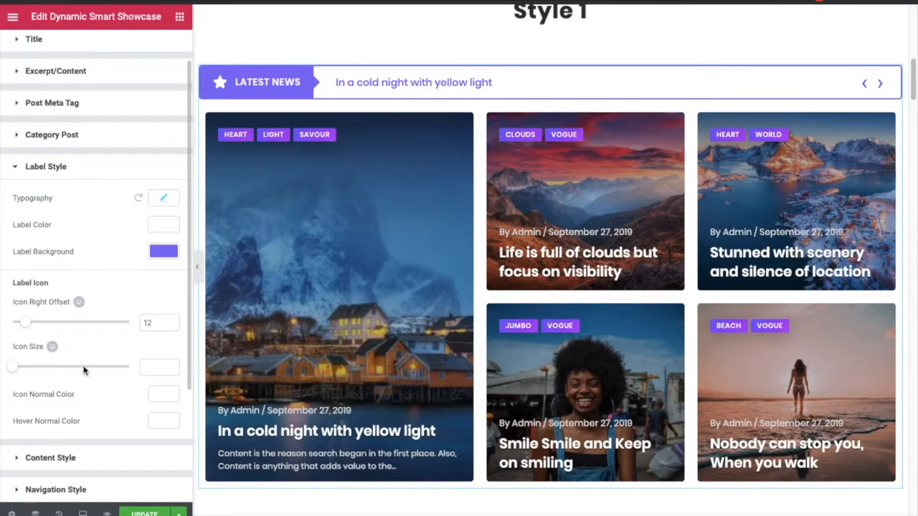
left_click(77, 460)
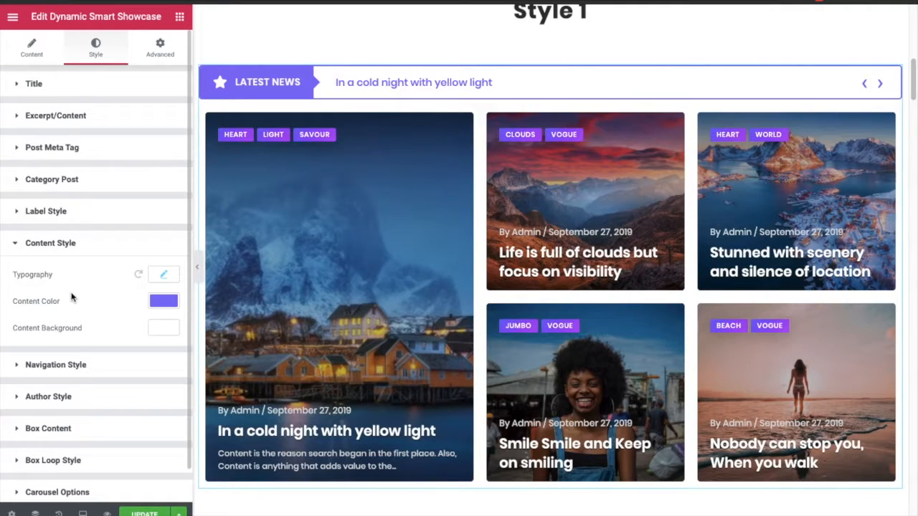
left_click(164, 284)
left_click(164, 286)
- Set the Navigation Style arrow size to 38
left_click(116, 364)
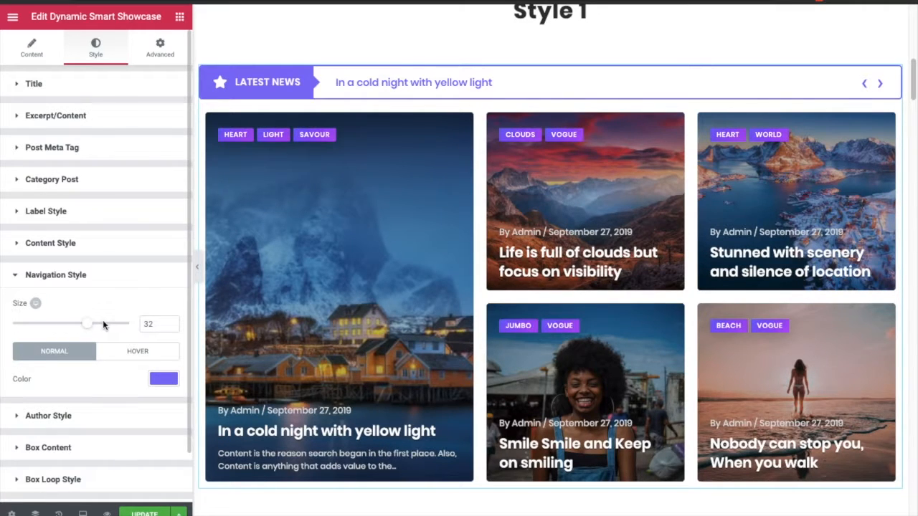
left_click_drag(98, 327, 99, 328)
left_click_drag(98, 324, 101, 324)
scroll(120, 368, "down", 1)
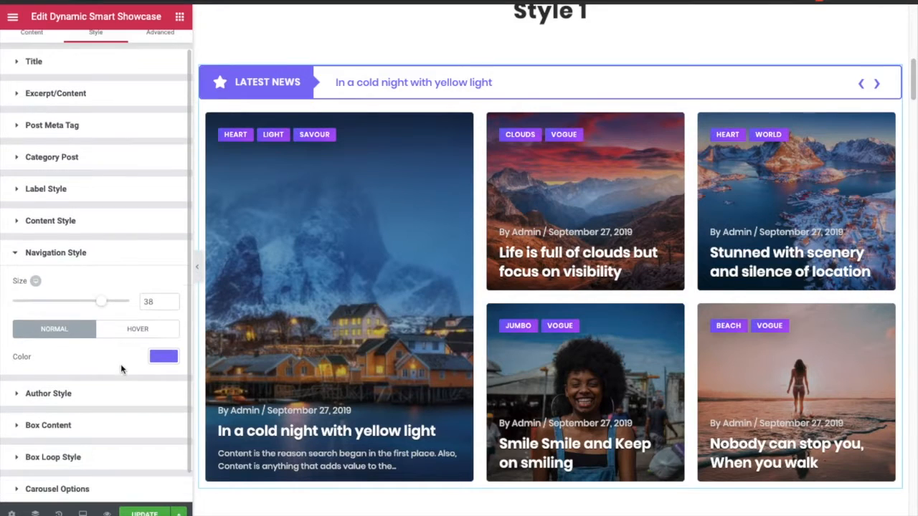
- Adjust the Author Style typography size with the size slider
left_click(102, 392)
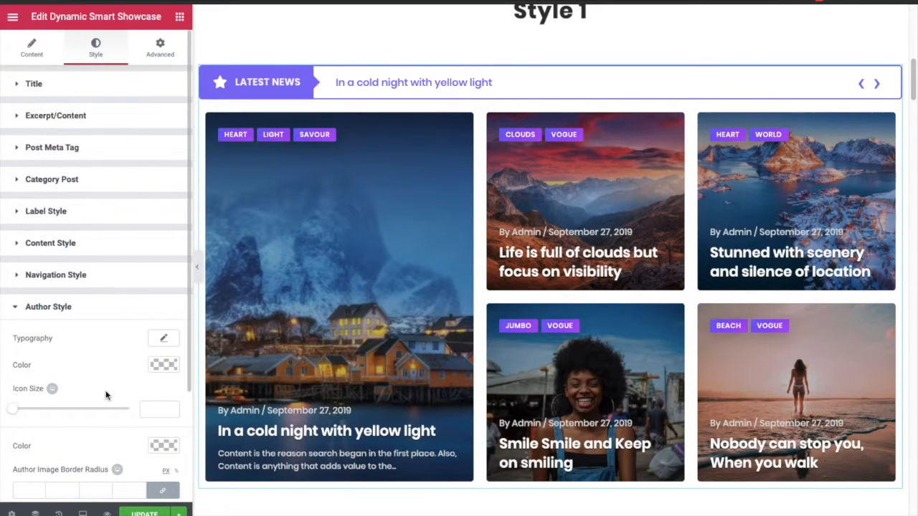
scroll(105, 337, "down", 3)
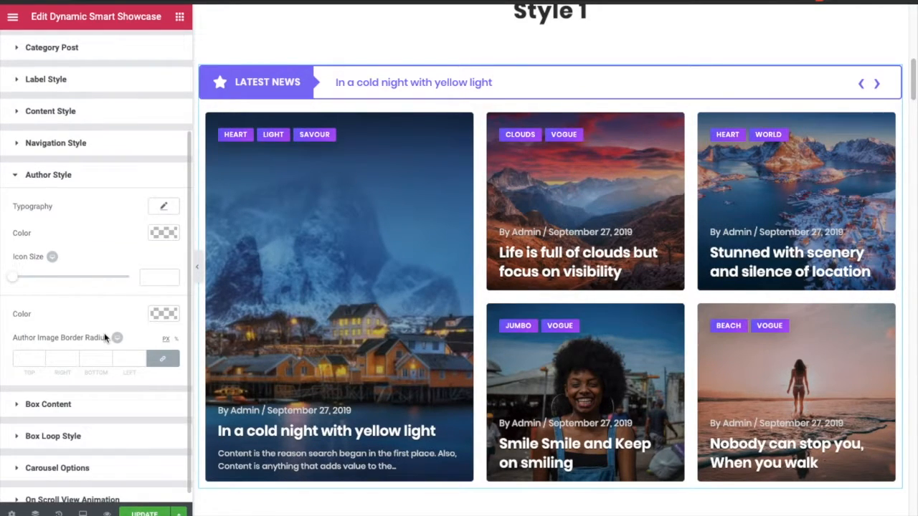
left_click(162, 208)
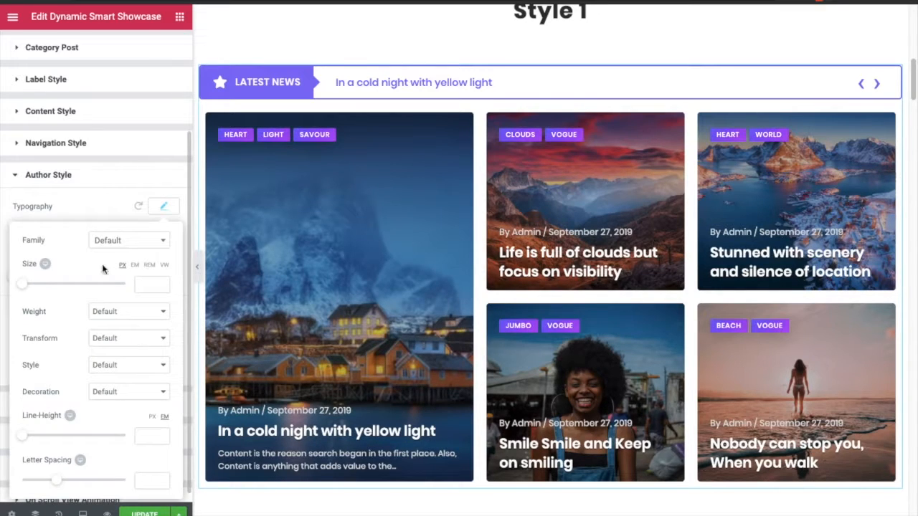
left_click(35, 286)
left_click(75, 284)
left_click(165, 208)
scroll(22, 72, "up", 5)
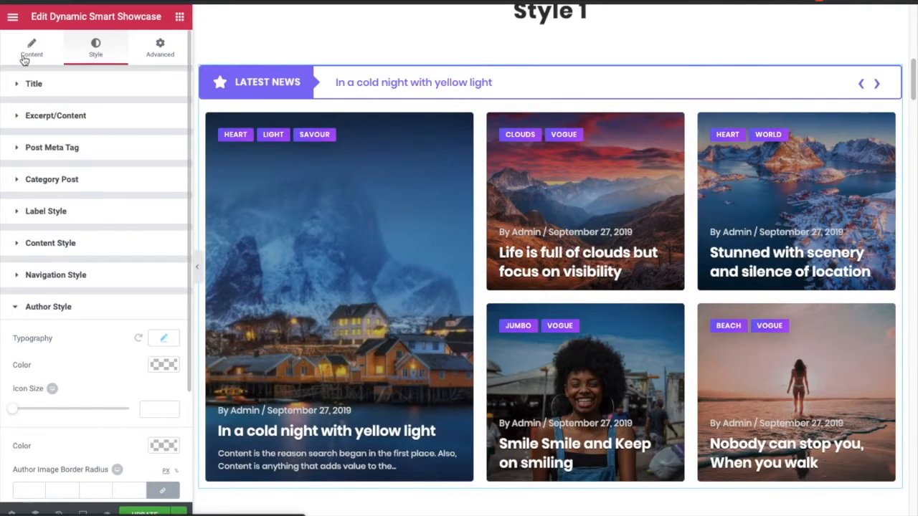
- Enable Author Name and Author Image in the Post Ticker content settings
left_click(29, 52)
left_click(37, 300)
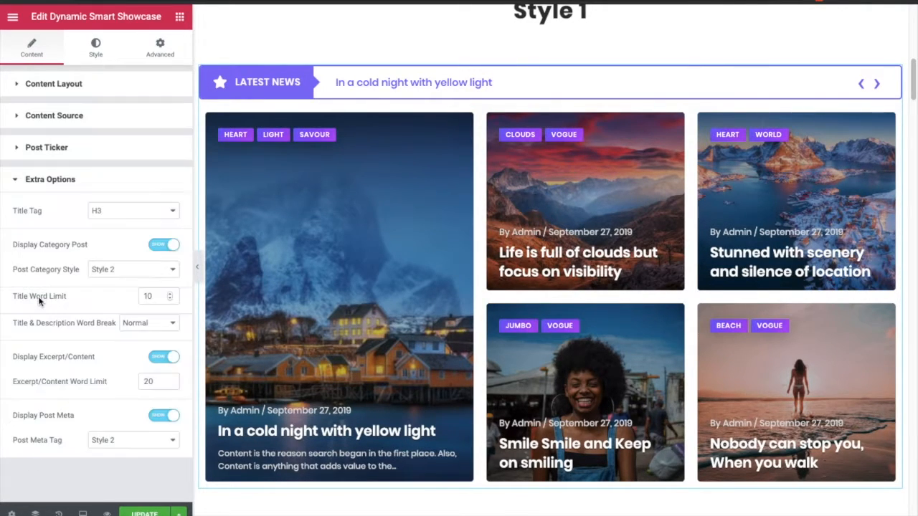
left_click(46, 148)
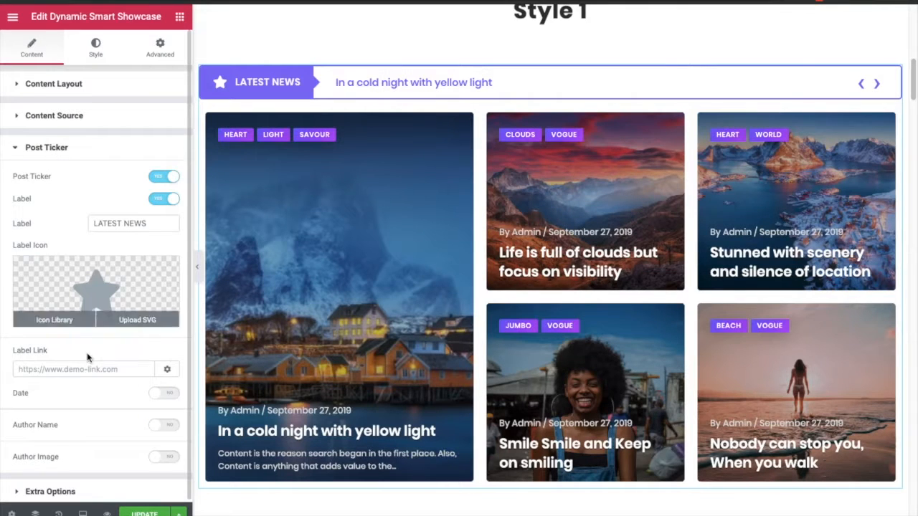
left_click(162, 425)
left_click(162, 454)
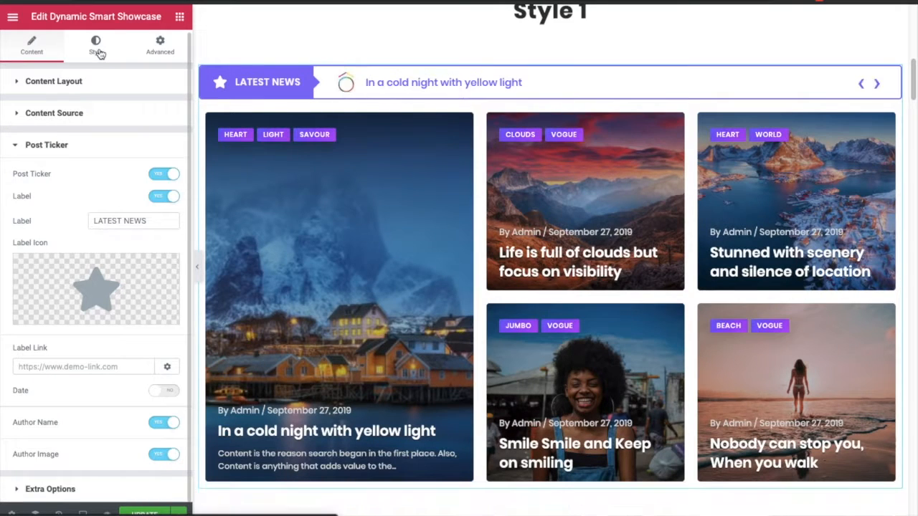
- Switch to the widget's style settings and open the Content Style and Author Style sections to review them
left_click(96, 56)
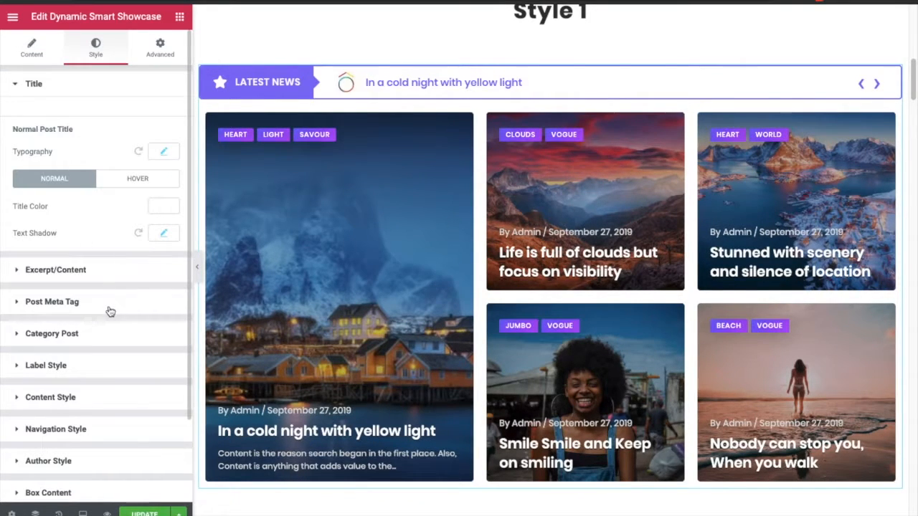
left_click(57, 396)
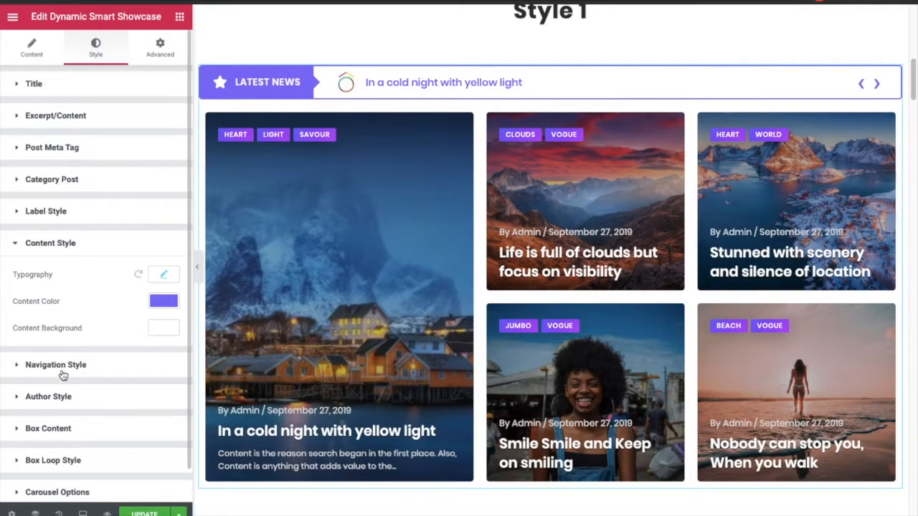
left_click(61, 400)
scroll(74, 352, "down", 2)
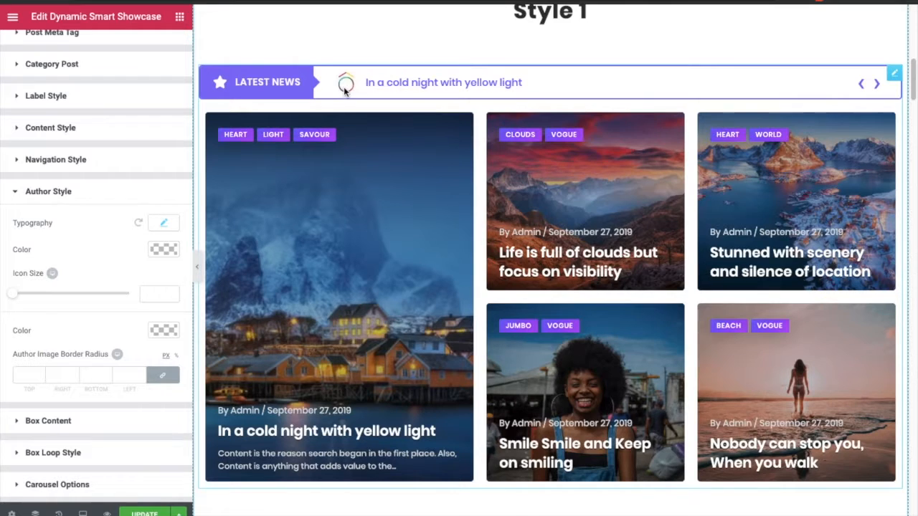
- Open the Box Content section and set its border type to Solid
left_click(56, 422)
scroll(64, 340, "down", 3)
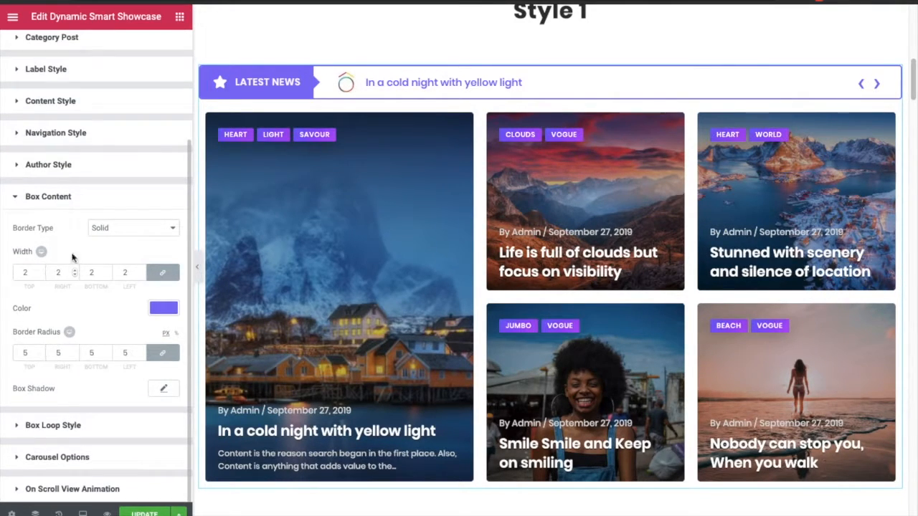
left_click(97, 228)
key("Escape")
left_click(108, 238)
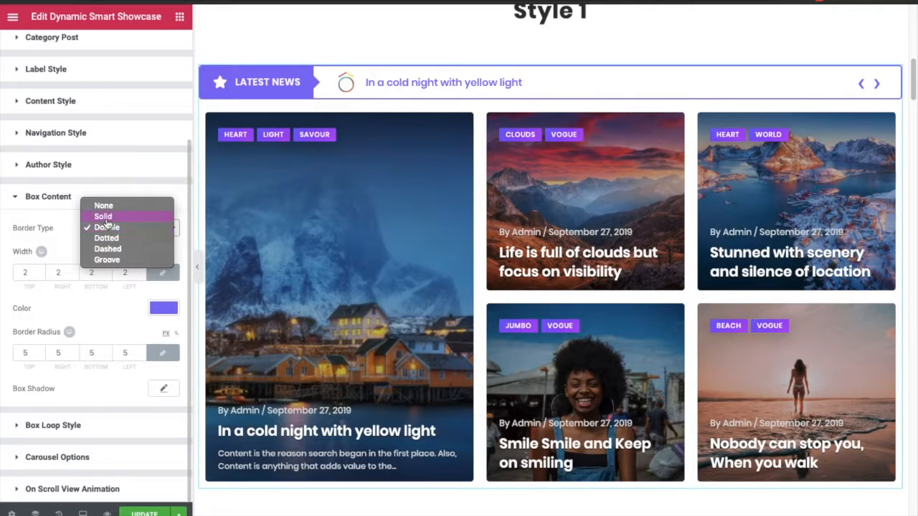
left_click(104, 217)
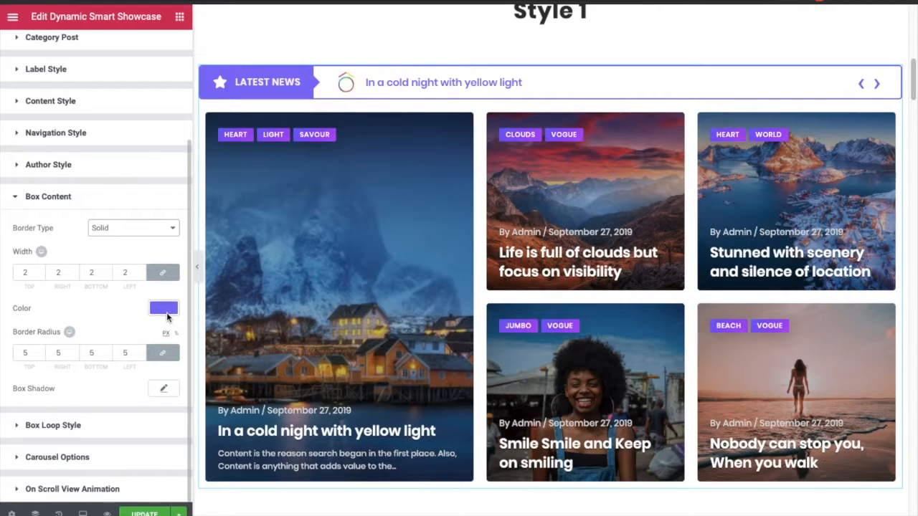
- Open the Box Content box shadow settings and lower the shadow color's opacity to about 0.28
left_click(161, 391)
scroll(105, 387, "down", 1)
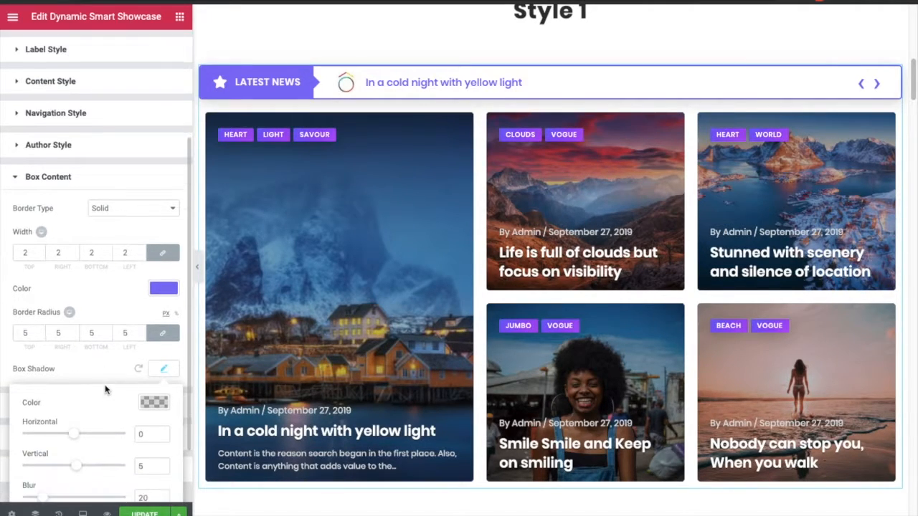
scroll(124, 406, "down", 2)
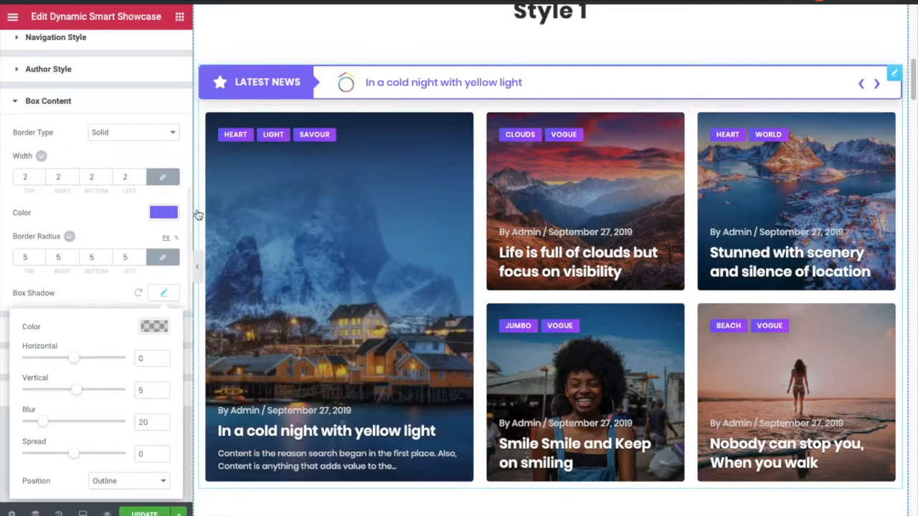
left_click(154, 327)
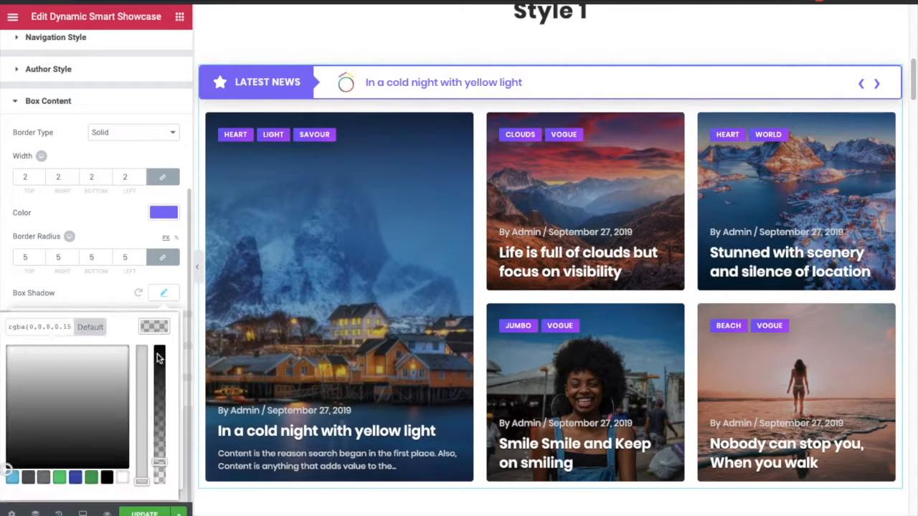
left_click_drag(162, 387, 162, 382)
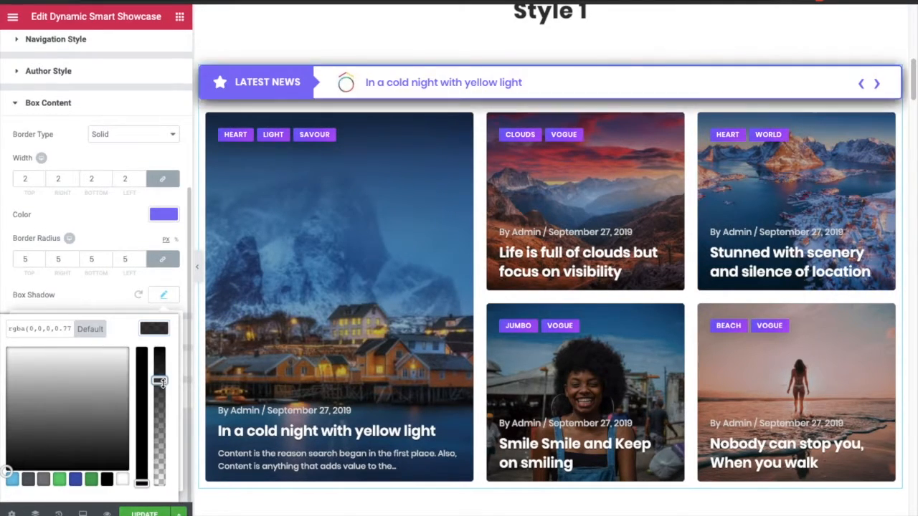
left_click(160, 449)
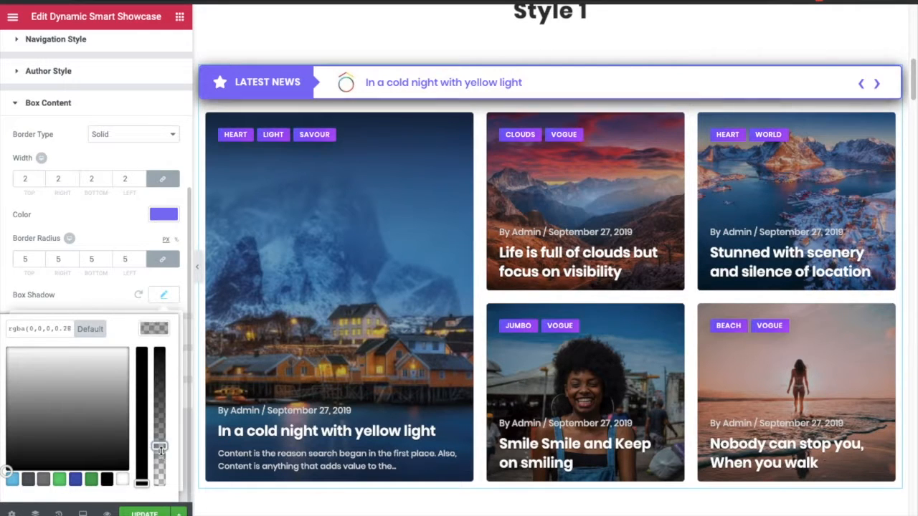
left_click(153, 320)
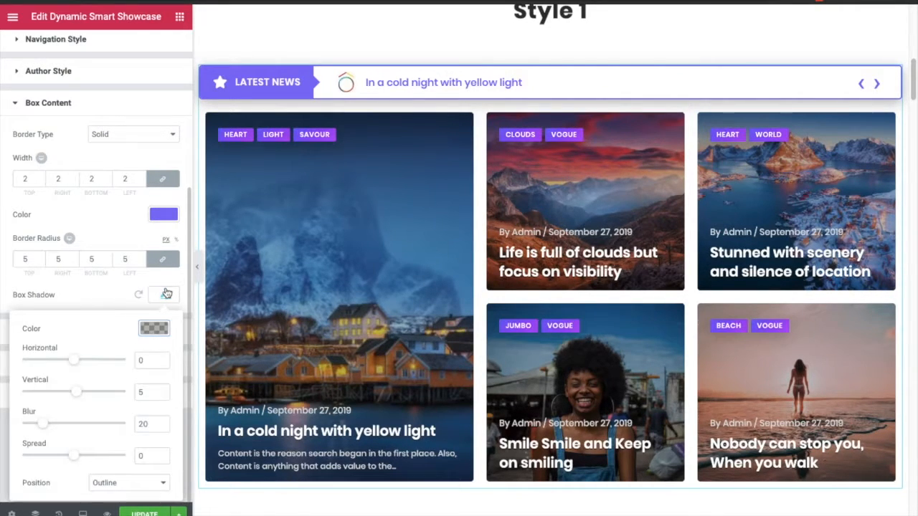
left_click(163, 294)
- Open the Box Loop Style section and review its padding and border settings
left_click(66, 326)
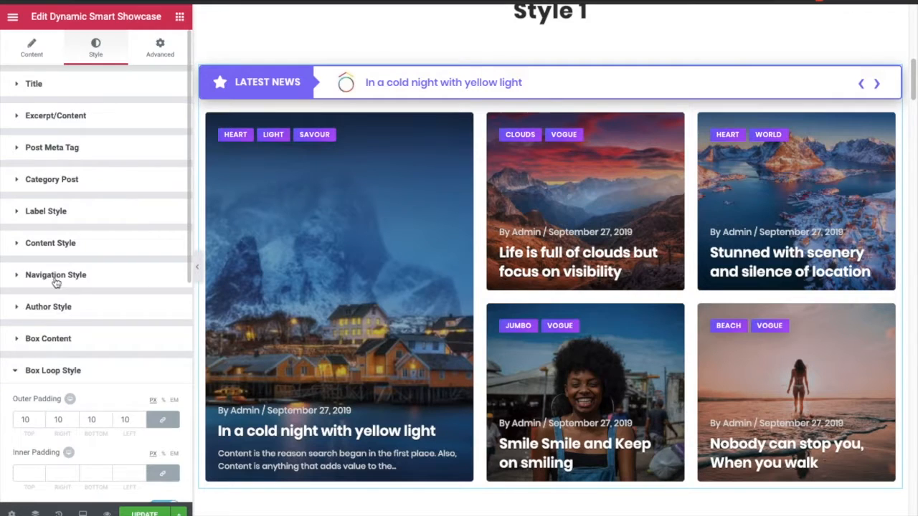
scroll(44, 343, "down", 1)
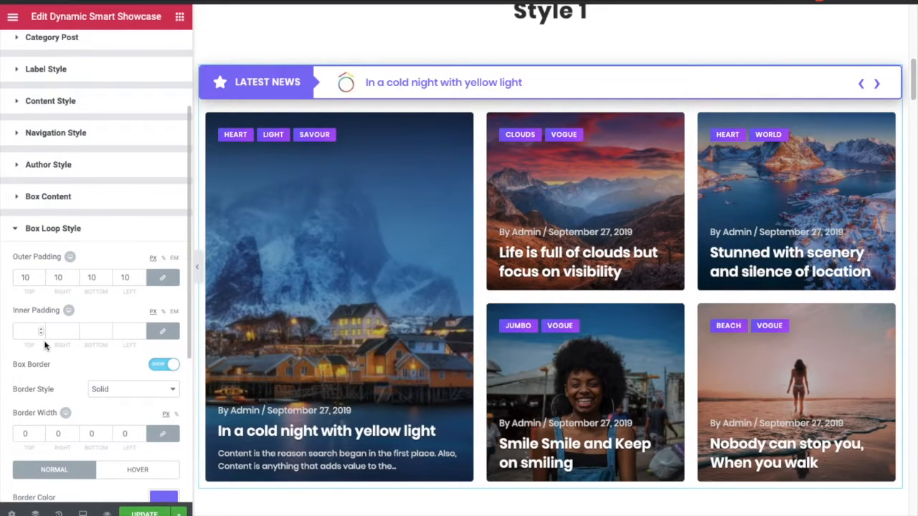
scroll(44, 345, "down", 1)
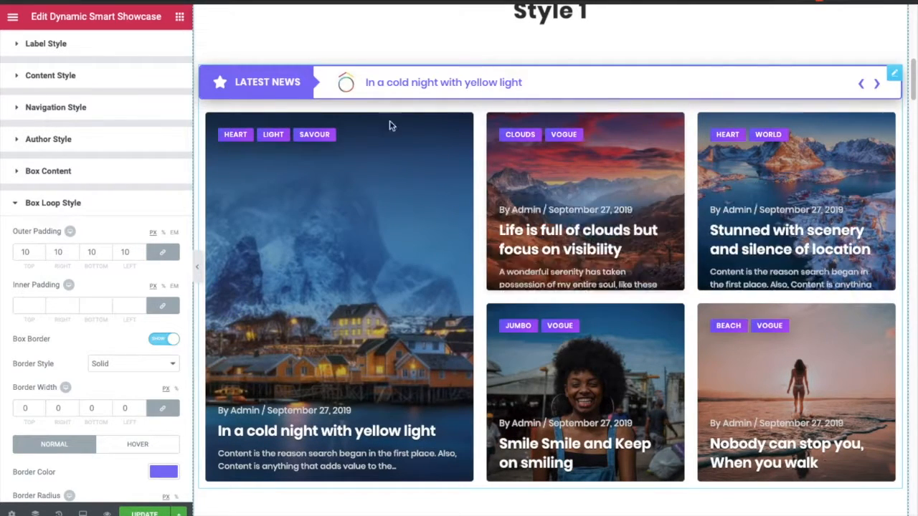
scroll(40, 259, "down", 1)
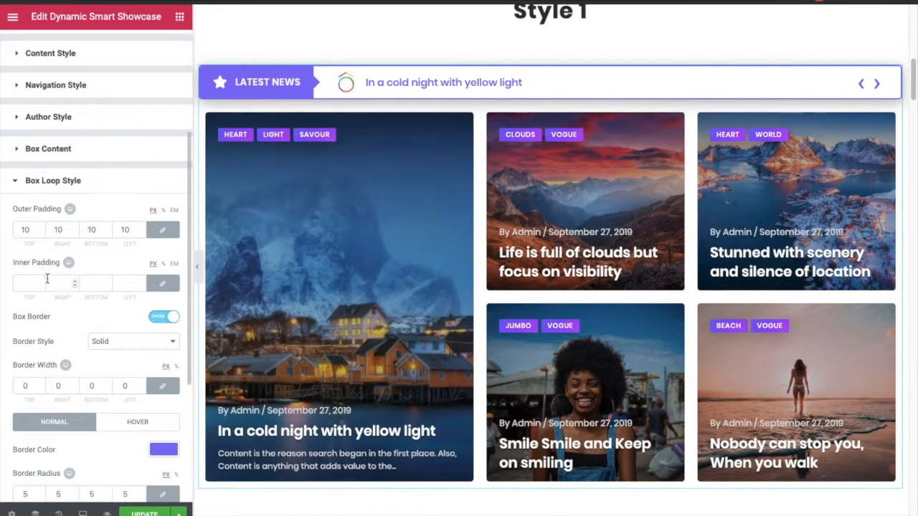
left_click_drag(29, 231, 18, 230)
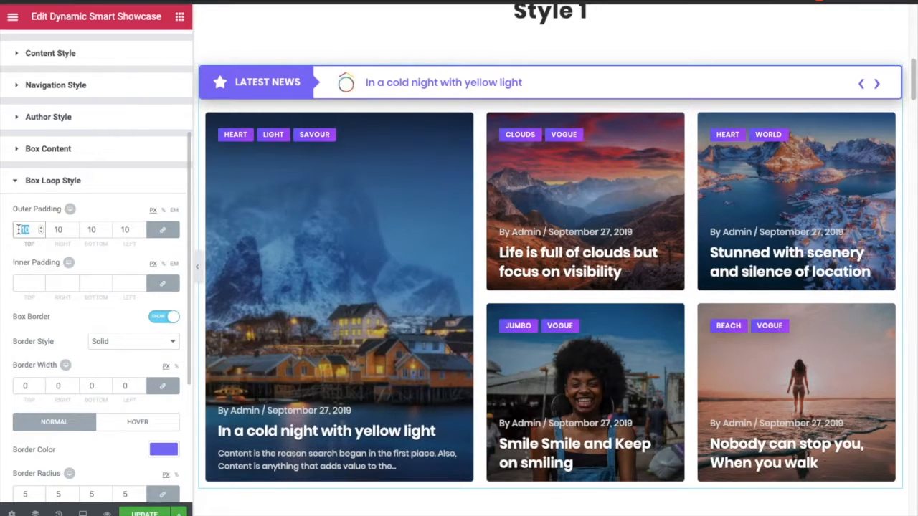
left_click(22, 283)
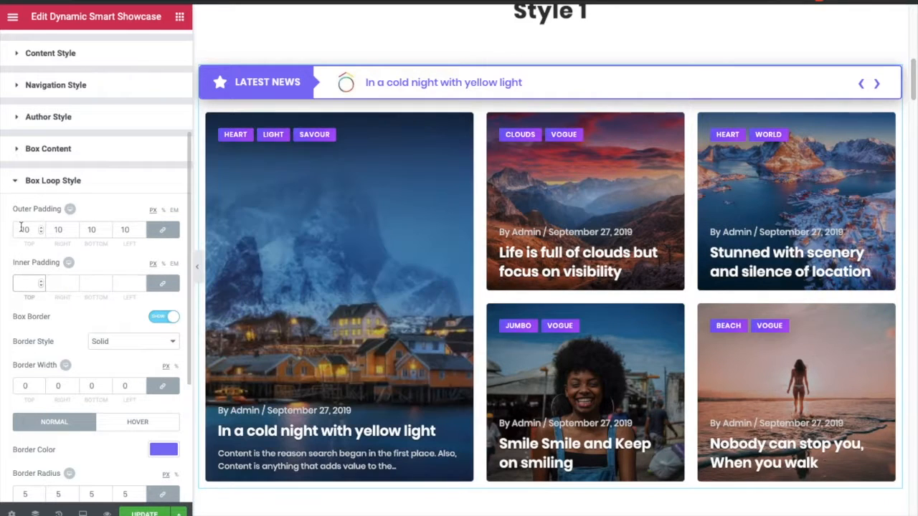
double_click(25, 230)
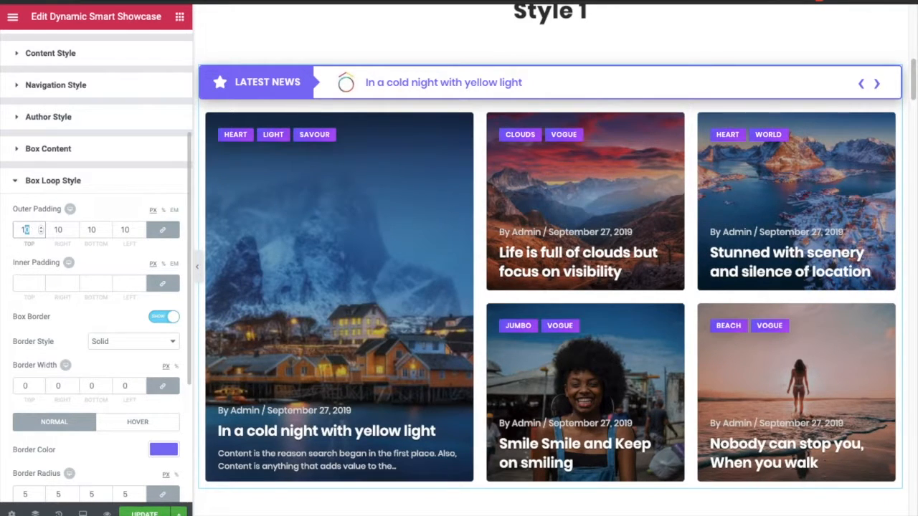
type("15")
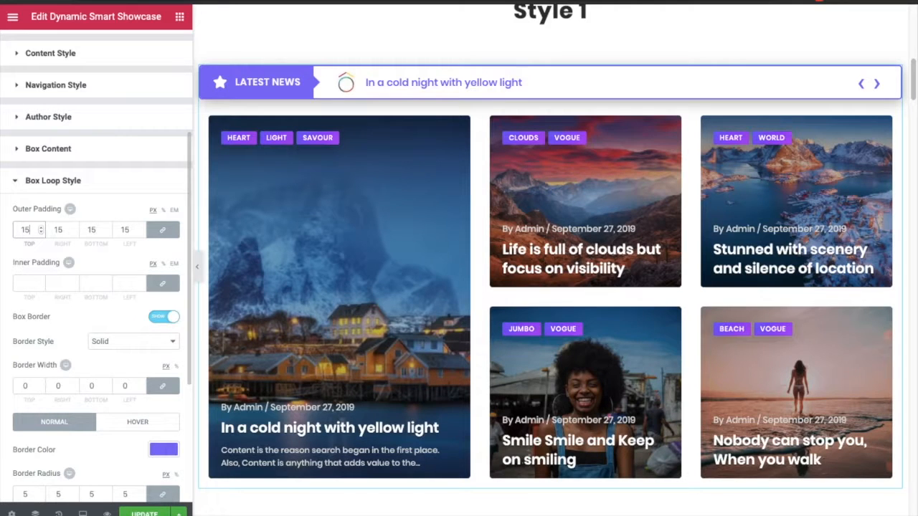
key("BackSpace")
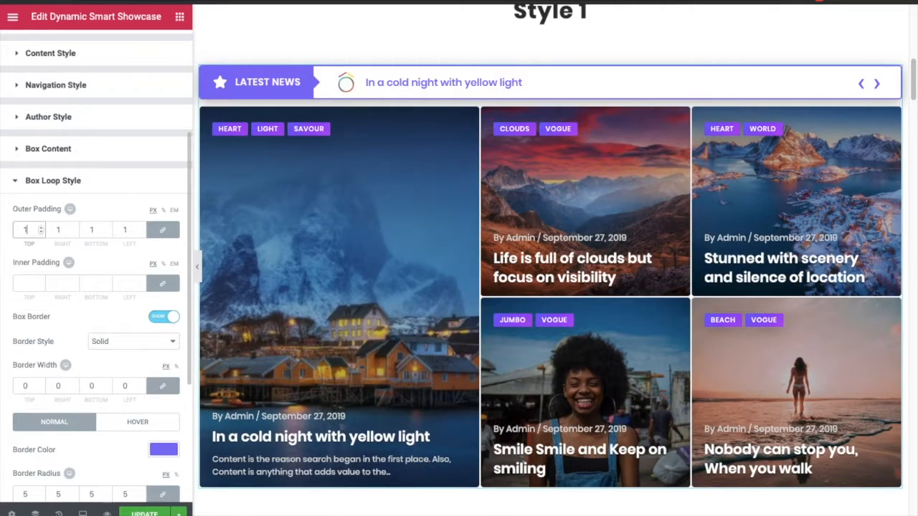
type("0")
left_click(30, 283)
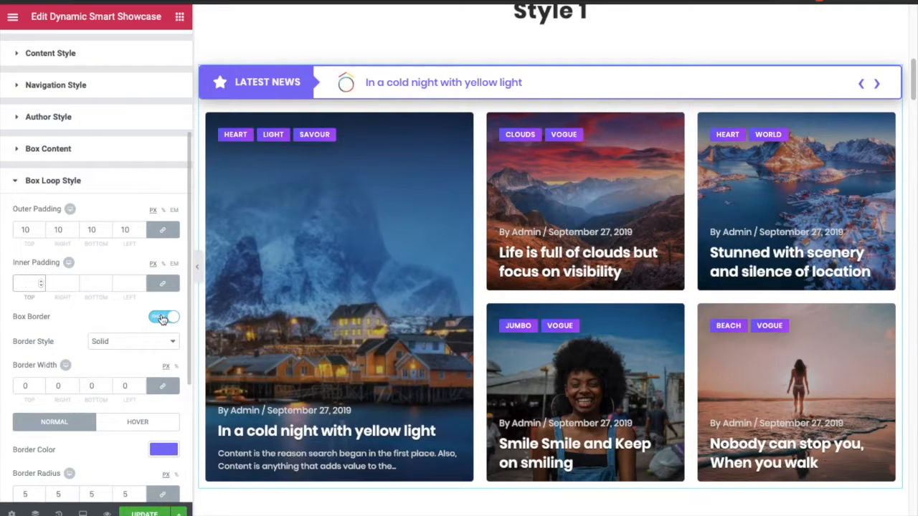
- Review the Box Loop border style options and border radius values
left_click(116, 344)
key("Escape")
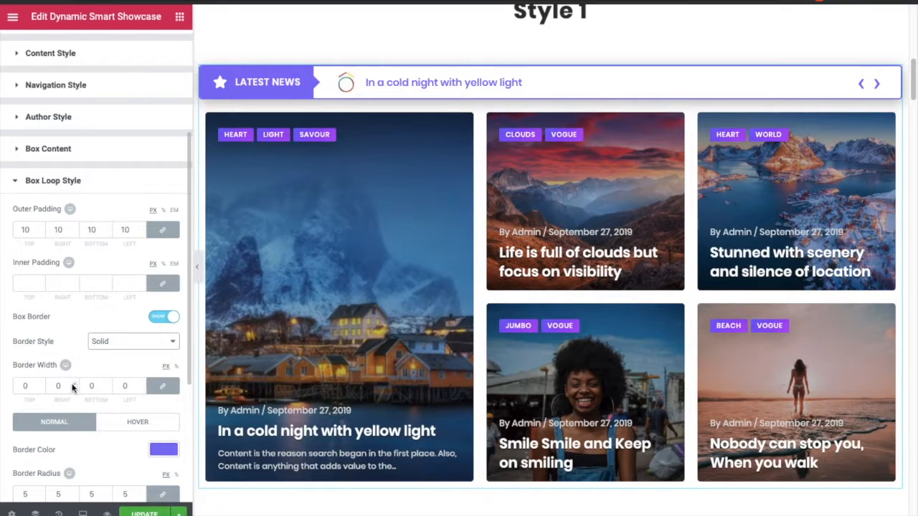
scroll(74, 387, "down", 1)
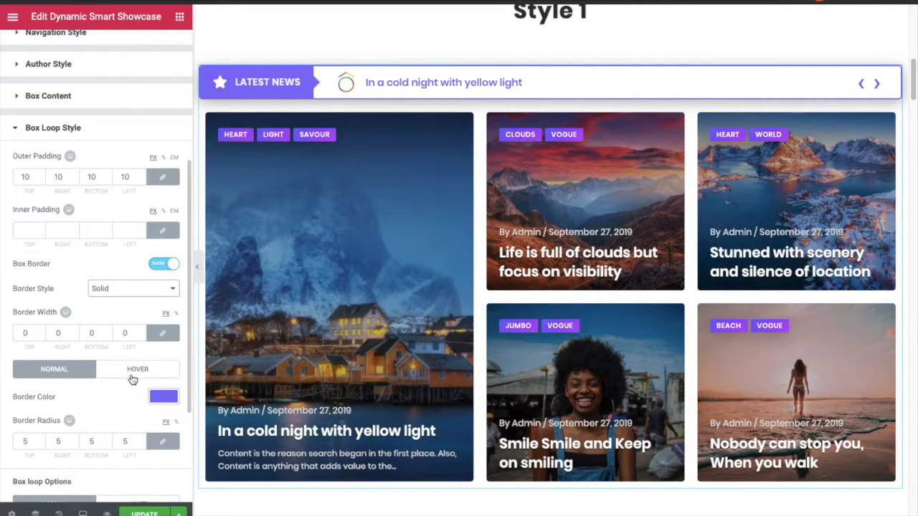
scroll(136, 376, "down", 1)
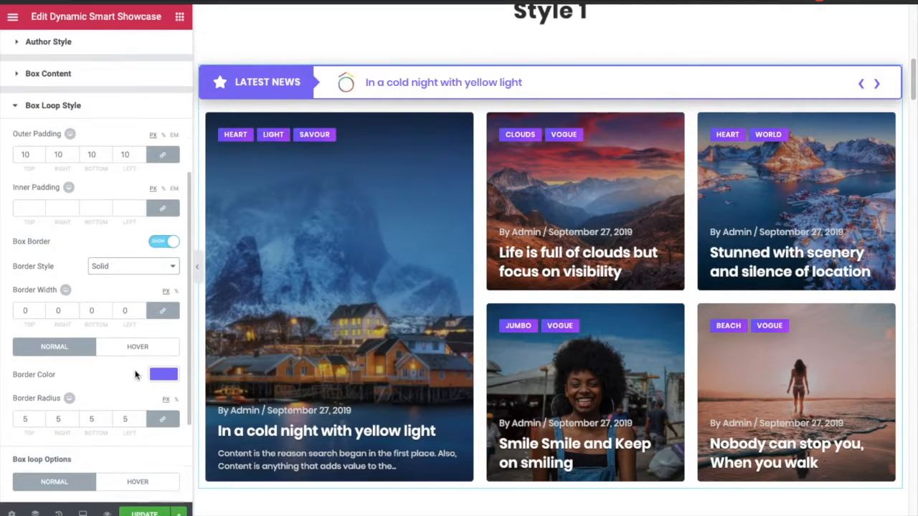
double_click(28, 403)
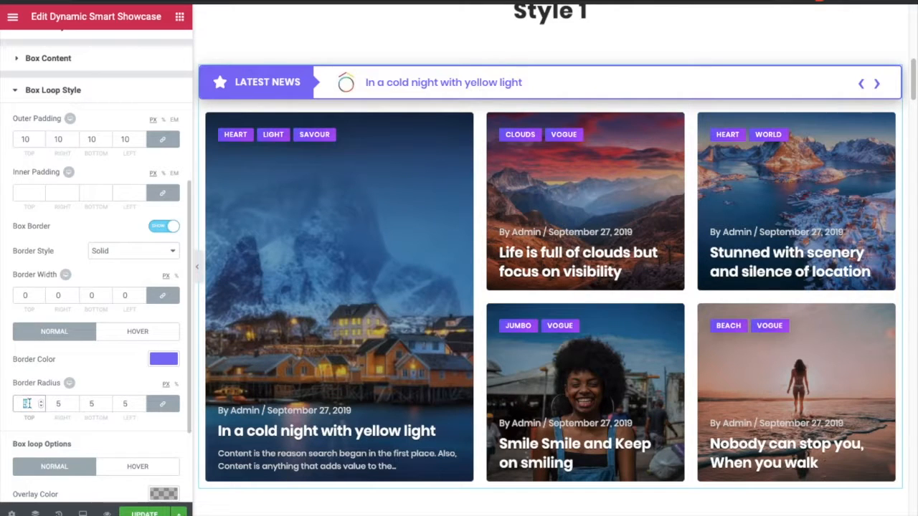
scroll(76, 401, "down", 3)
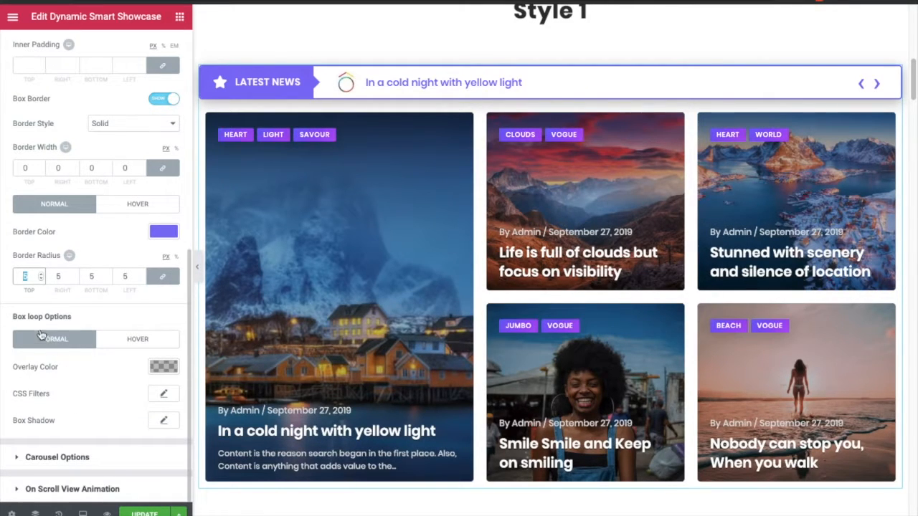
- Set the box loop's normal overlay color to a dark gray, rgba(63,63,63)
left_click(163, 367)
left_click(89, 416)
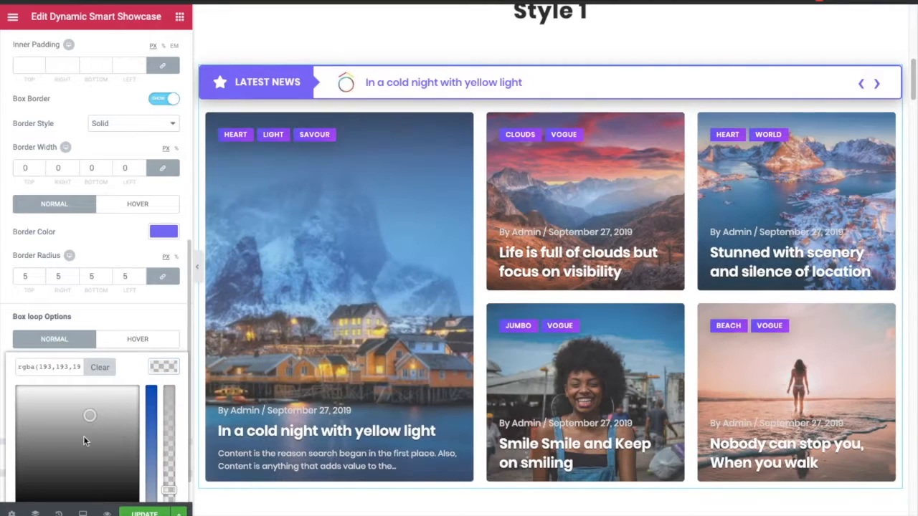
scroll(112, 440, "down", 1)
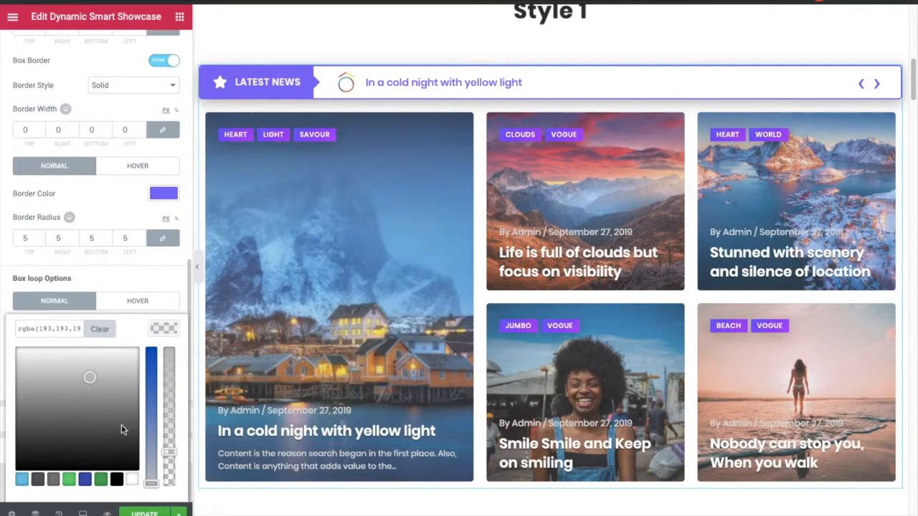
left_click(17, 441)
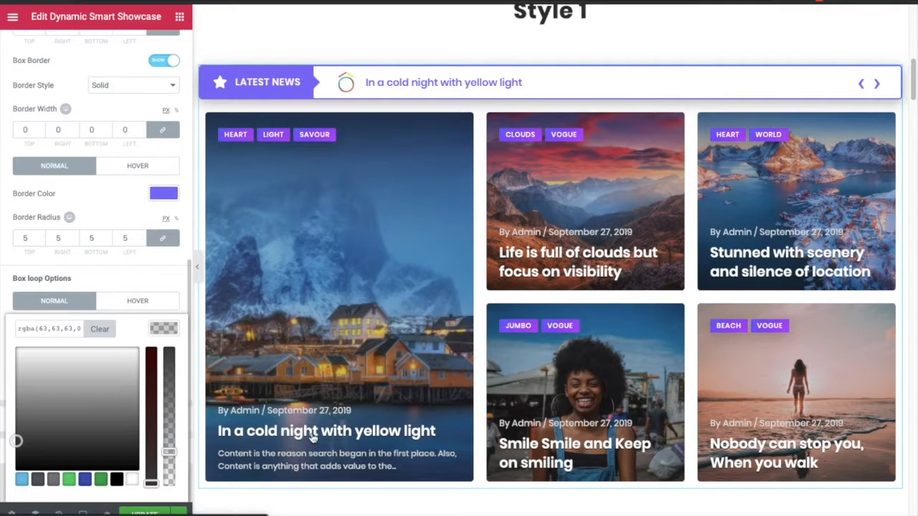
left_click(171, 330)
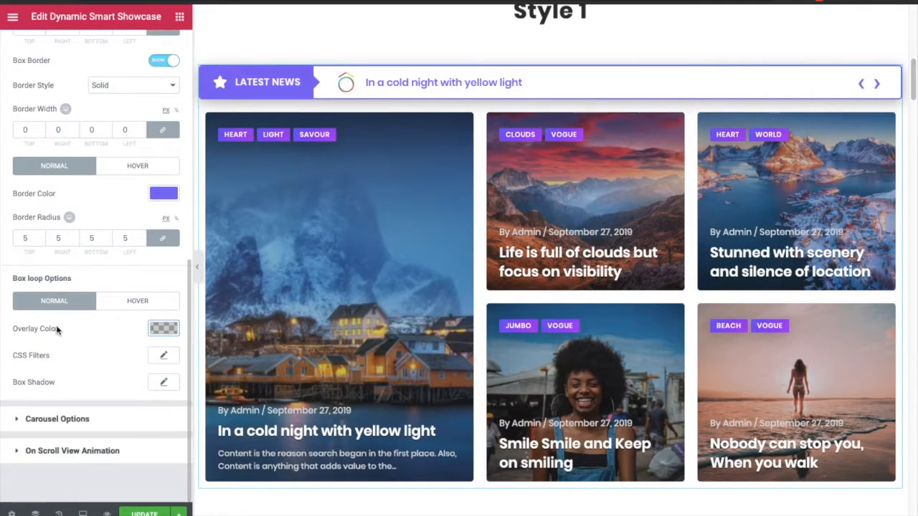
- Inspect the box loop CSS Filters options and the Hover state settings
left_click(163, 356)
scroll(86, 356, "down", 2)
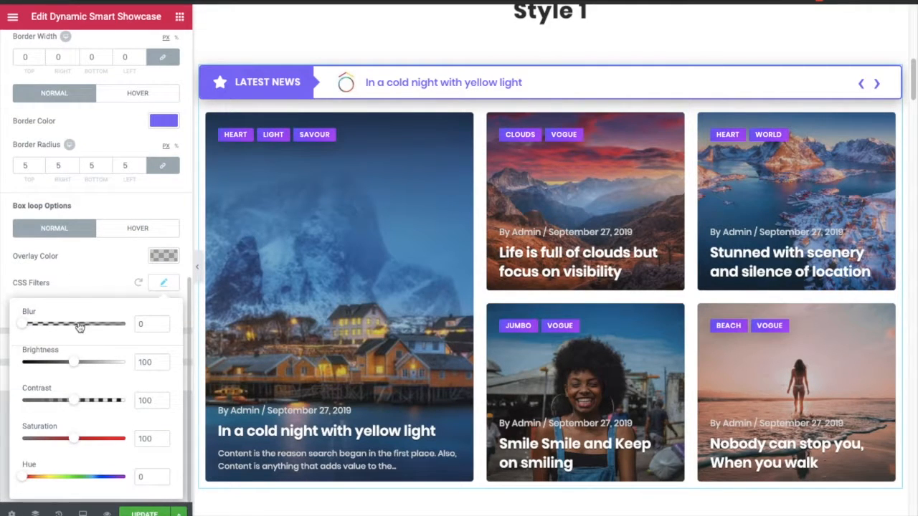
left_click(163, 284)
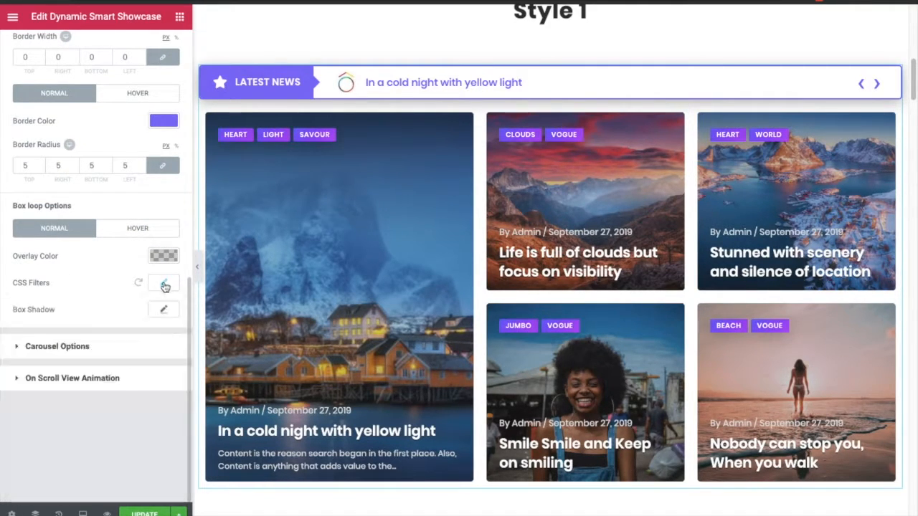
left_click(132, 230)
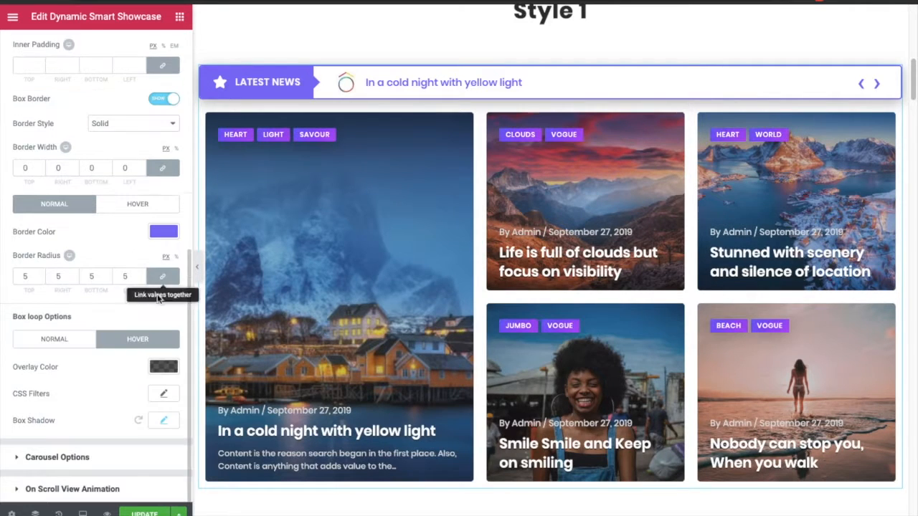
left_click(69, 343)
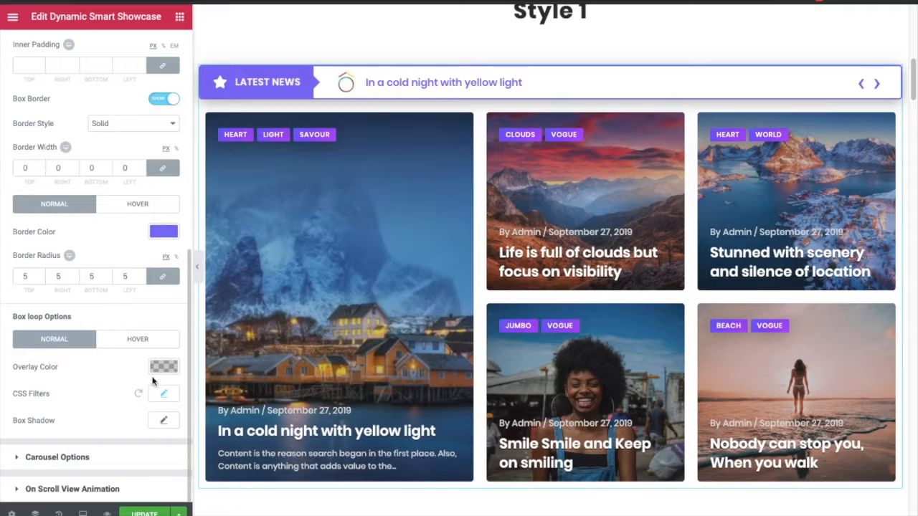
- Open the Carousel Options section and review the Slider Mode choices
left_click(134, 342)
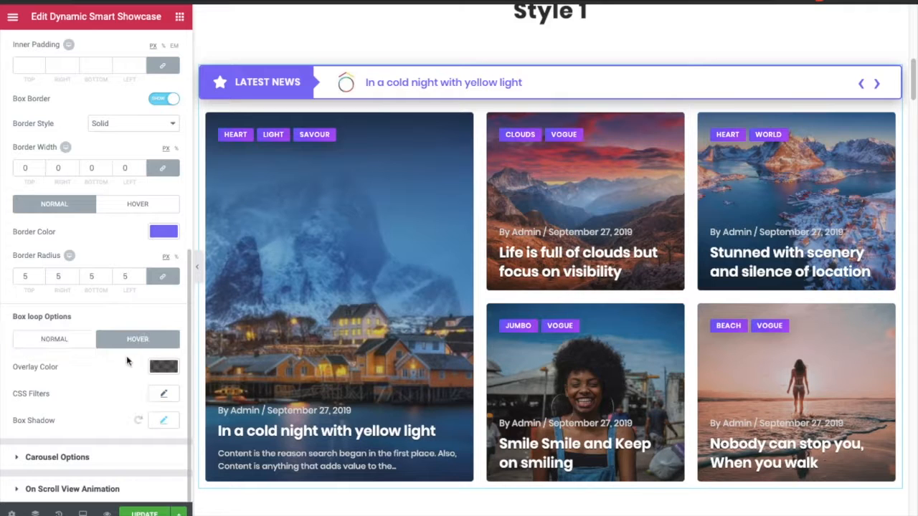
left_click(63, 343)
left_click(71, 458)
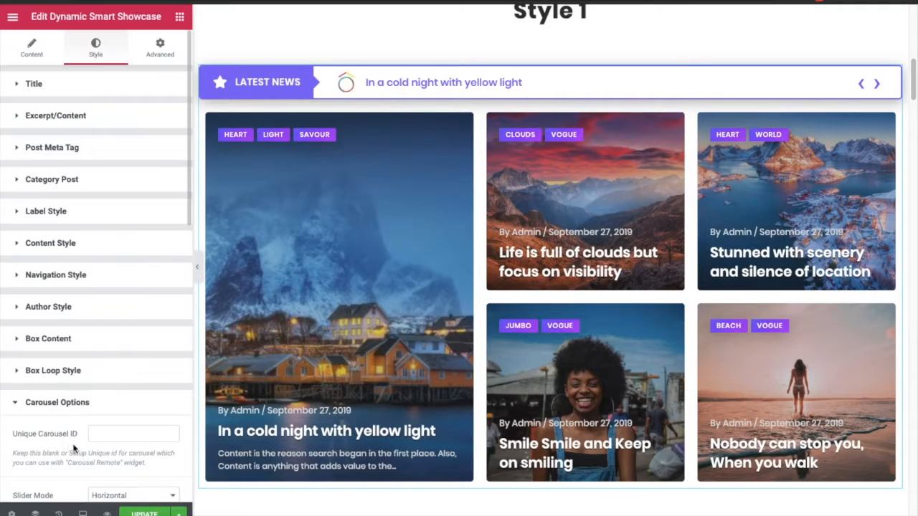
scroll(76, 346, "down", 3)
scroll(76, 365, "down", 5)
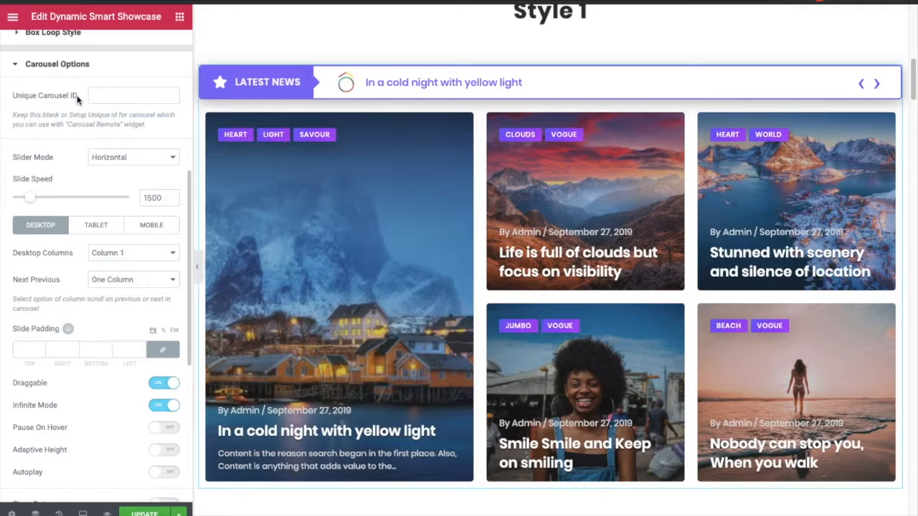
scroll(78, 144, "down", 1)
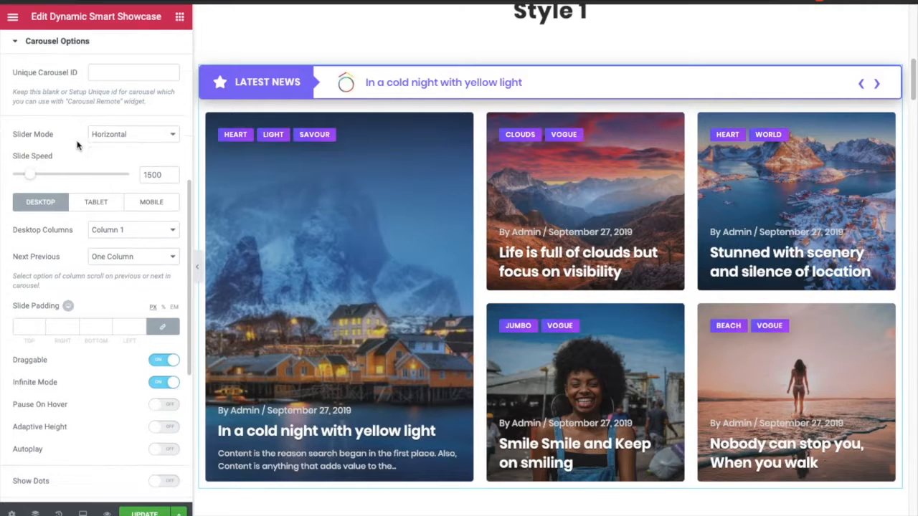
left_click(118, 139)
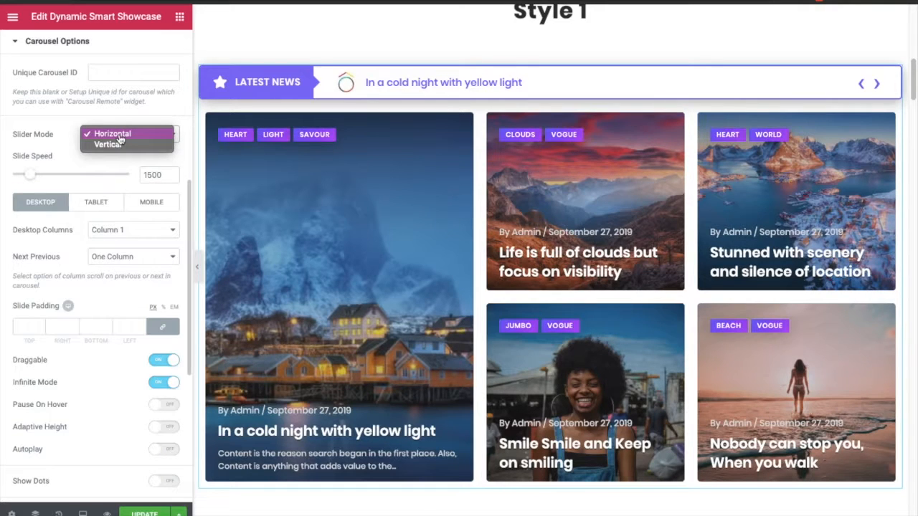
left_click(115, 135)
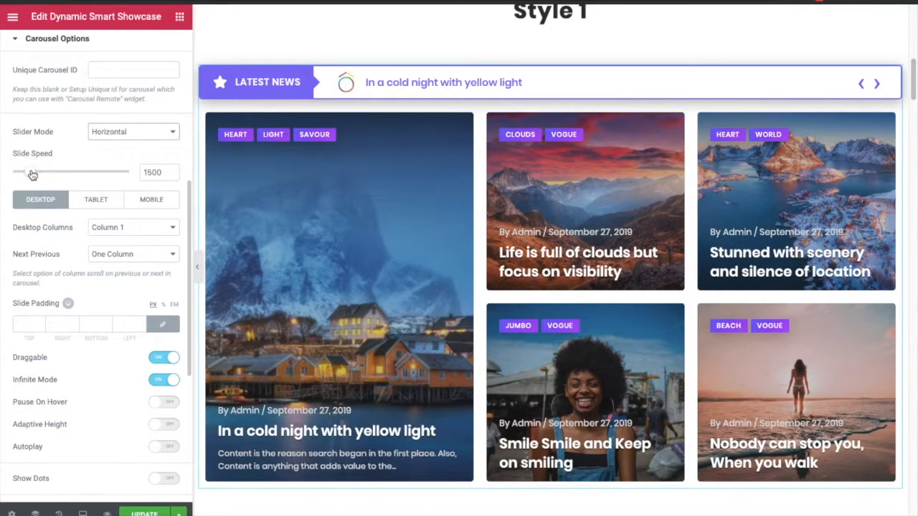
scroll(36, 179, "down", 1)
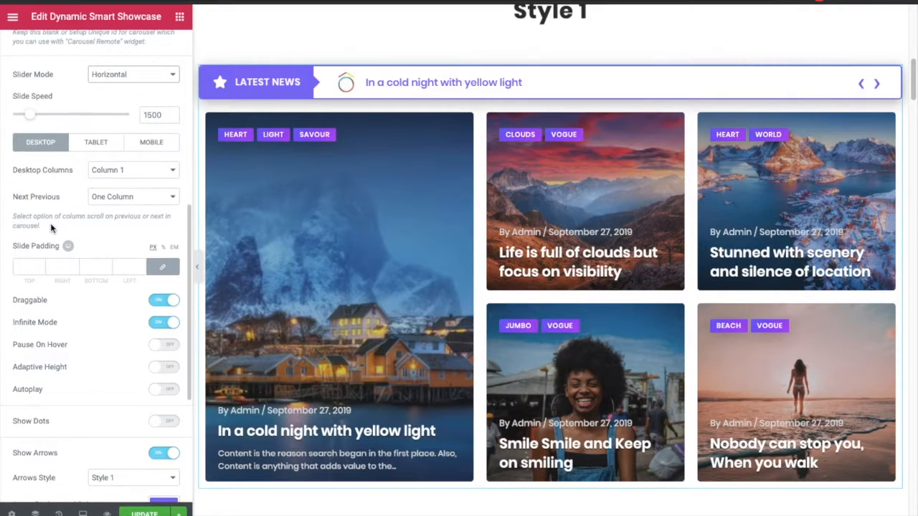
- Switch between the desktop, tablet and mobile tabs to compare the carousel column settings per device
left_click(96, 143)
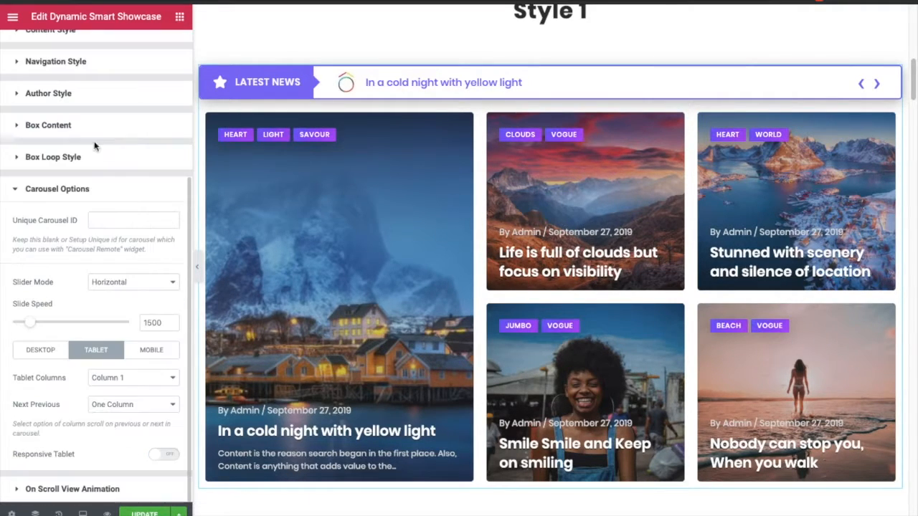
left_click(144, 351)
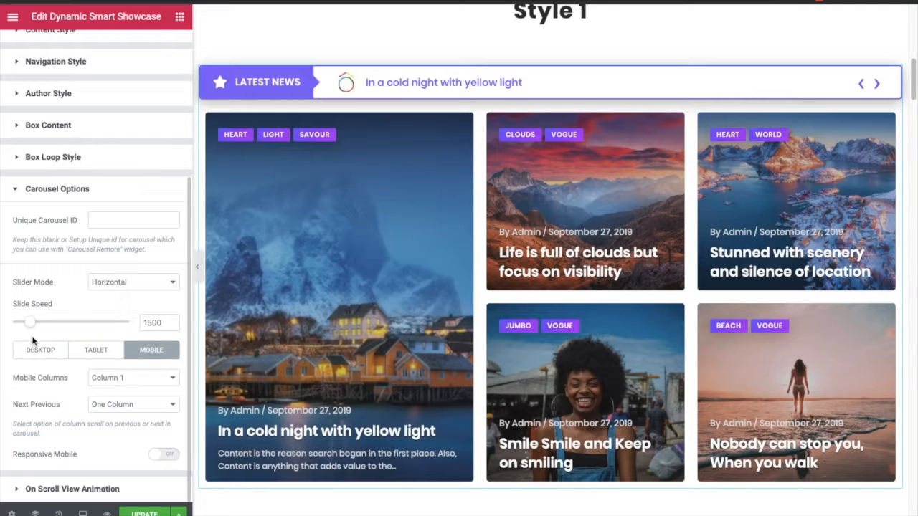
left_click(32, 349)
scroll(65, 380, "down", 1)
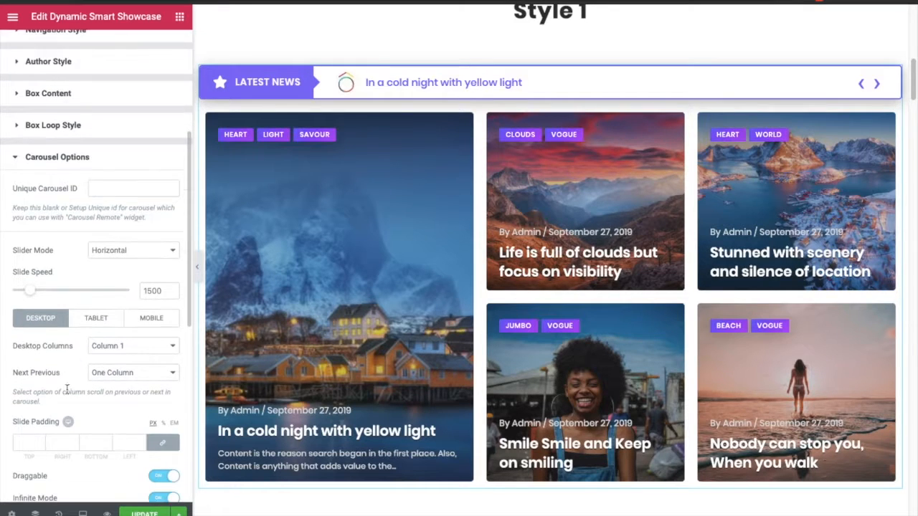
scroll(70, 384, "down", 1)
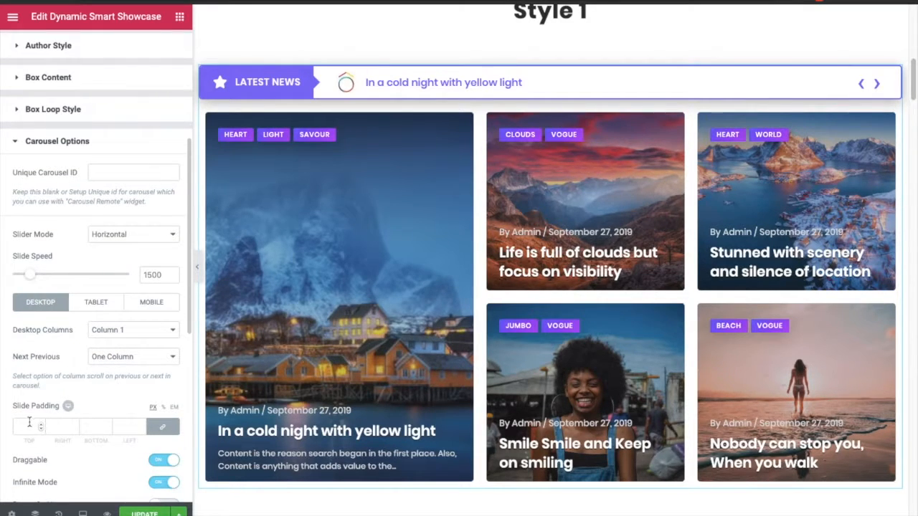
scroll(29, 423, "down", 1)
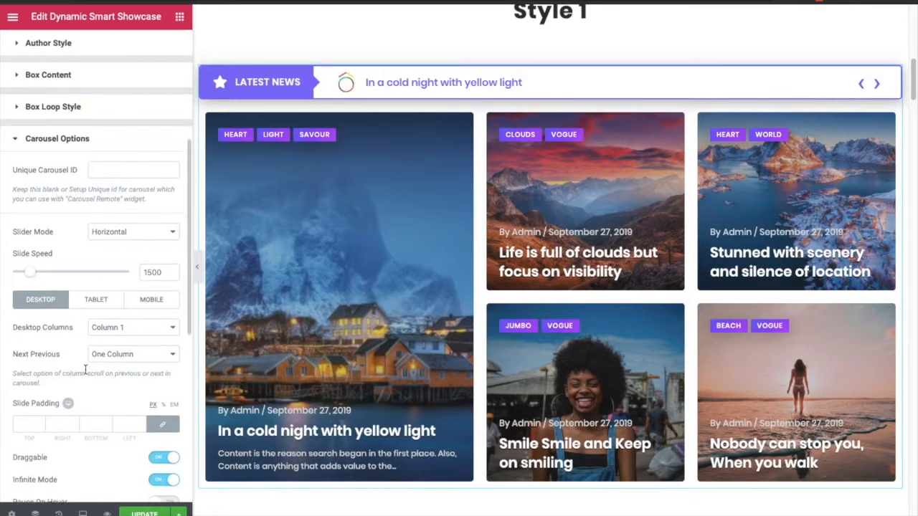
left_click(99, 304)
left_click(144, 351)
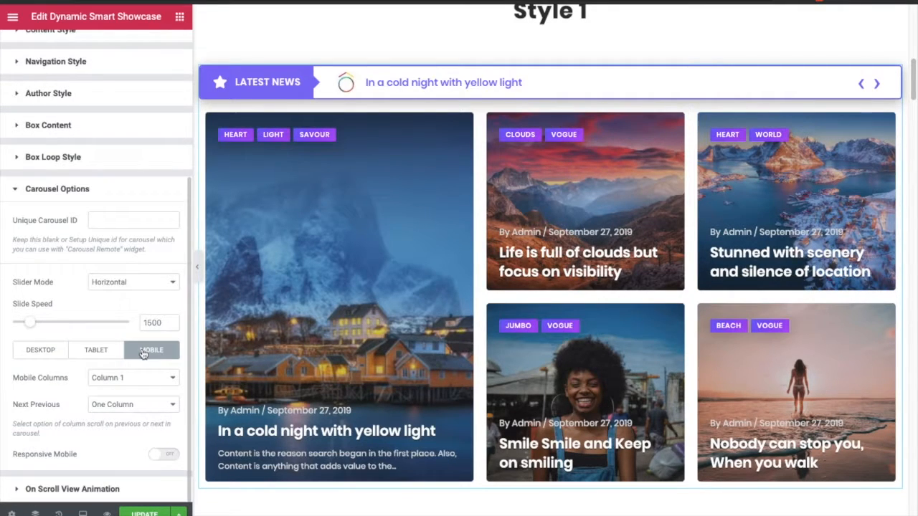
left_click(43, 356)
scroll(106, 358, "down", 5)
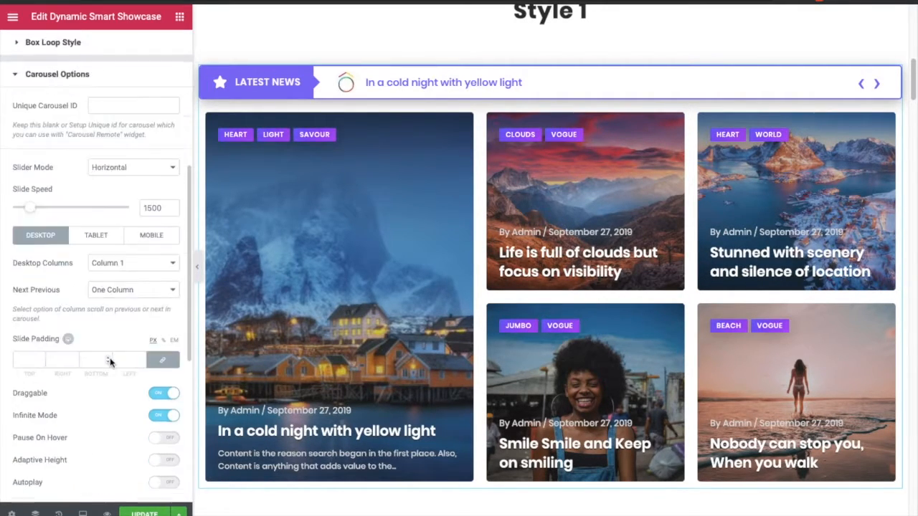
- Review the Desktop Columns and Next Previous dropdown options, keeping Column 1 and One Column
left_click(108, 145)
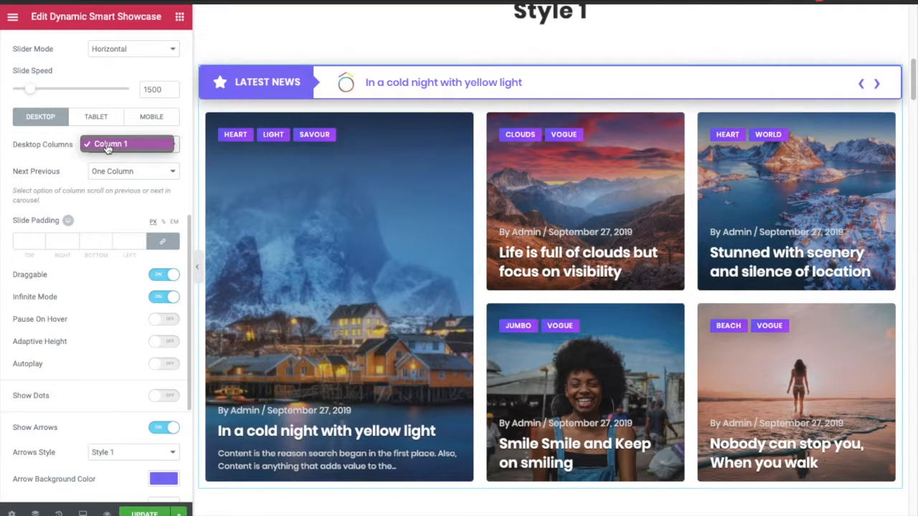
left_click(107, 146)
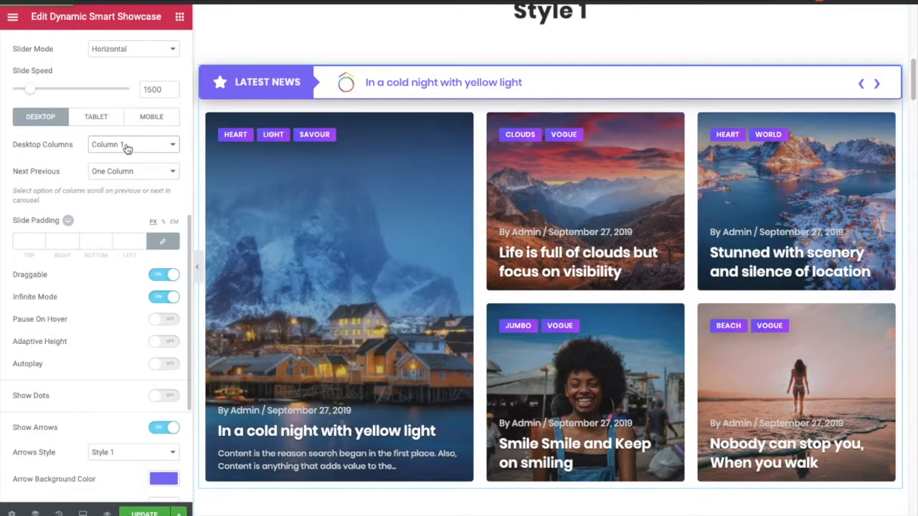
left_click(127, 146)
left_click(127, 146)
left_click(130, 178)
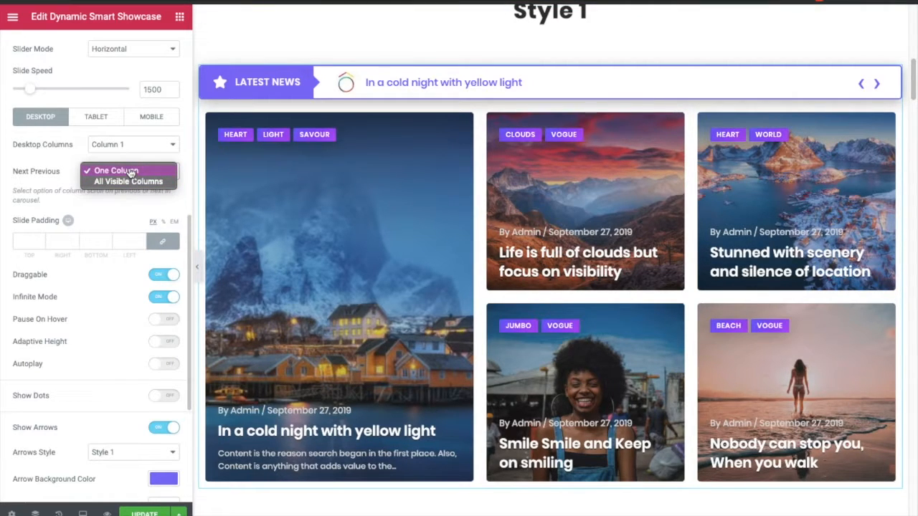
left_click(130, 173)
left_click(130, 173)
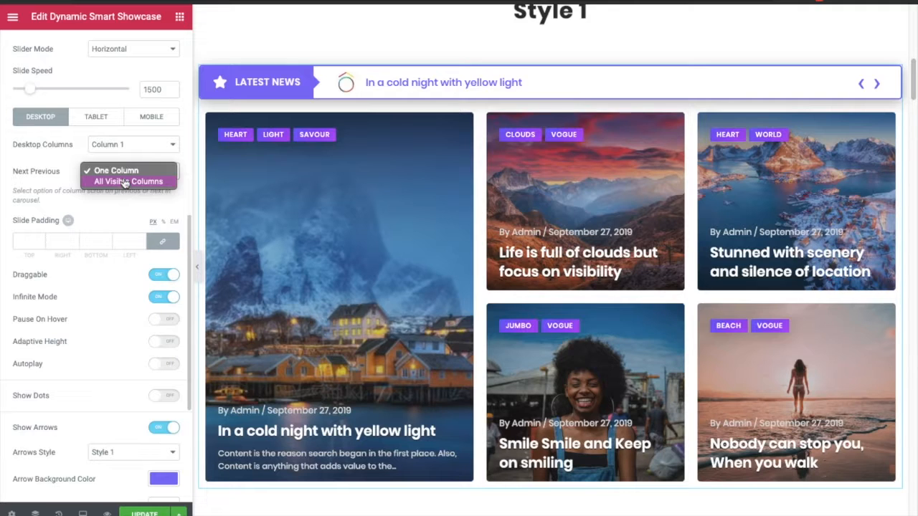
left_click(124, 179)
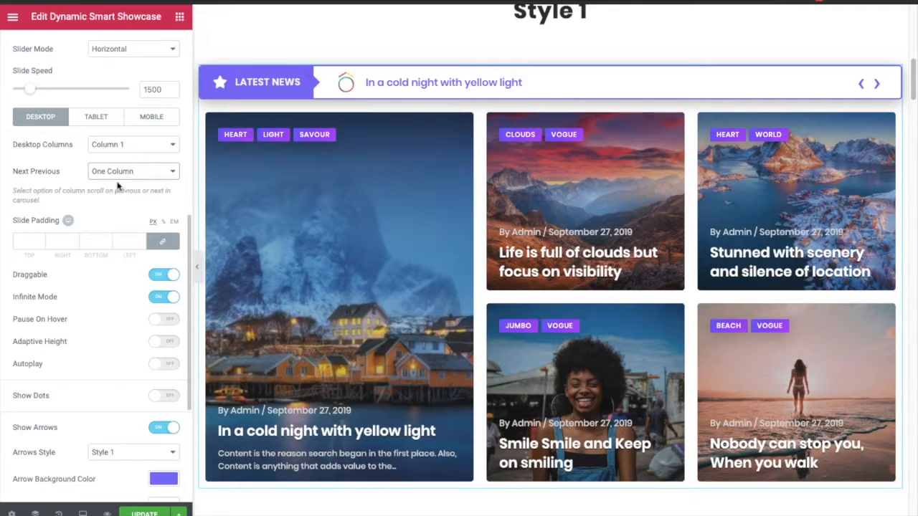
scroll(107, 219, "down", 1)
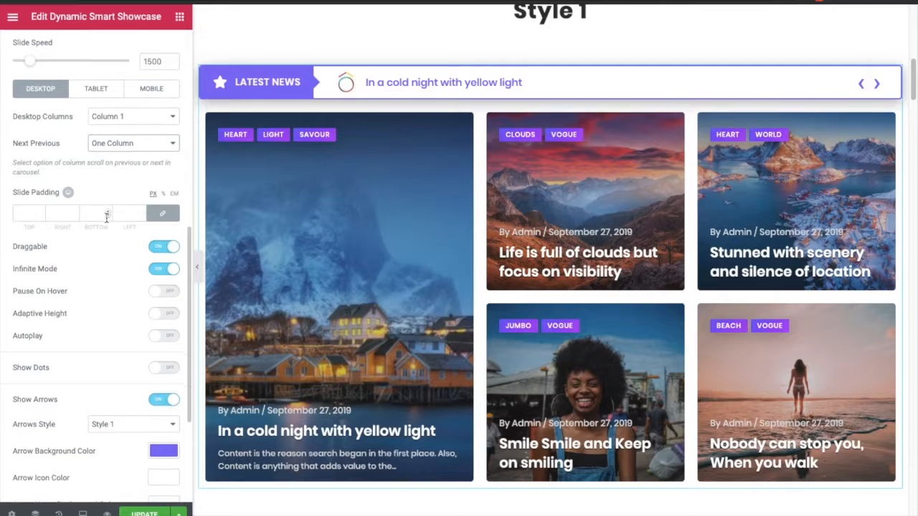
left_click(123, 121)
left_click(123, 120)
left_click(125, 147)
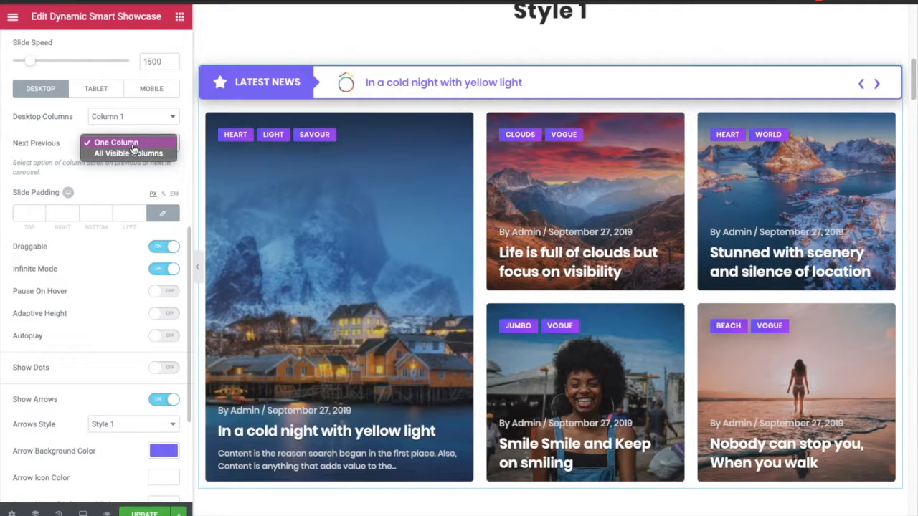
left_click(132, 144)
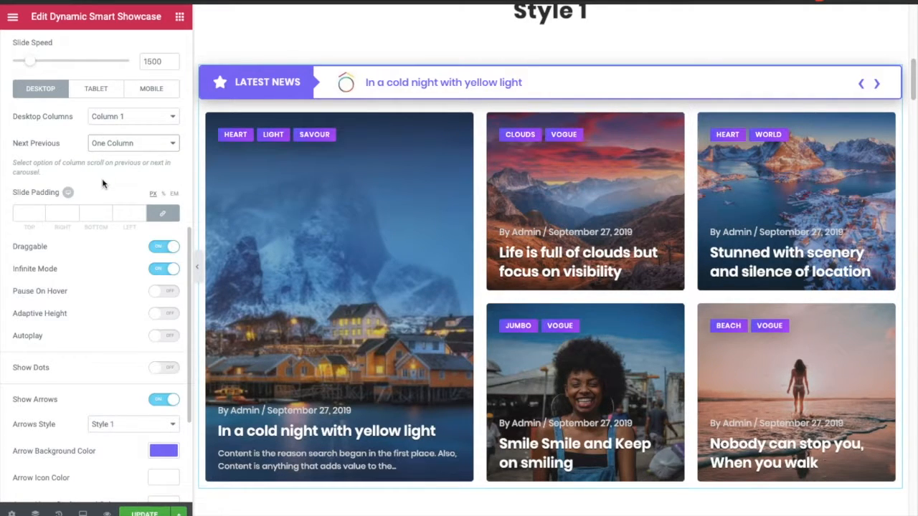
- Enable Autoplay for the carousel
scroll(103, 185, "down", 1)
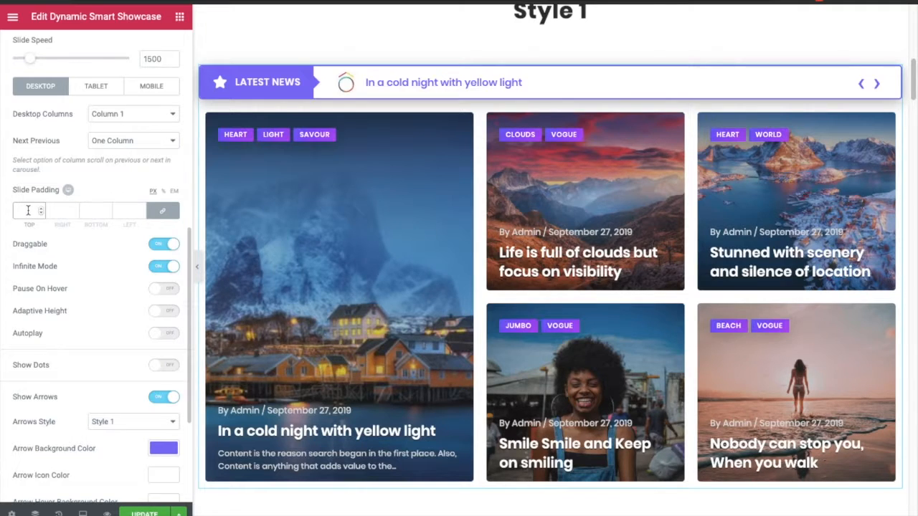
scroll(84, 291, "down", 3)
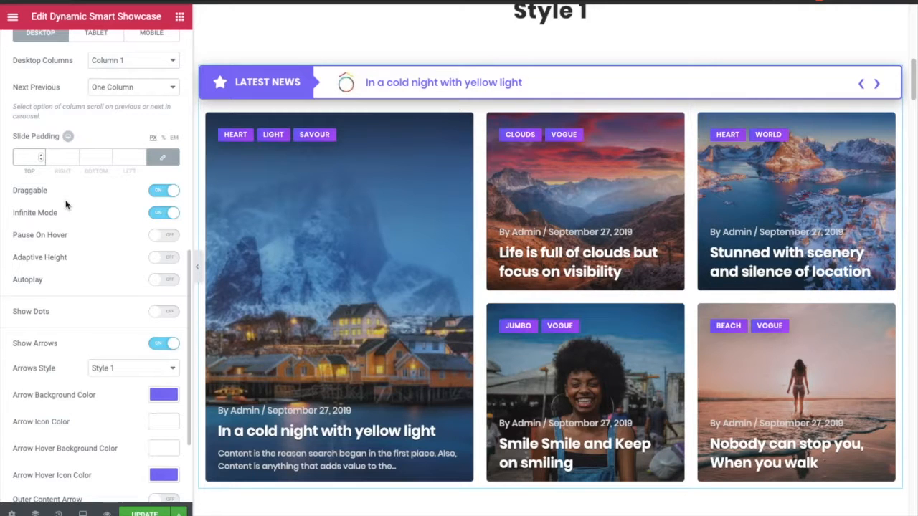
left_click(167, 281)
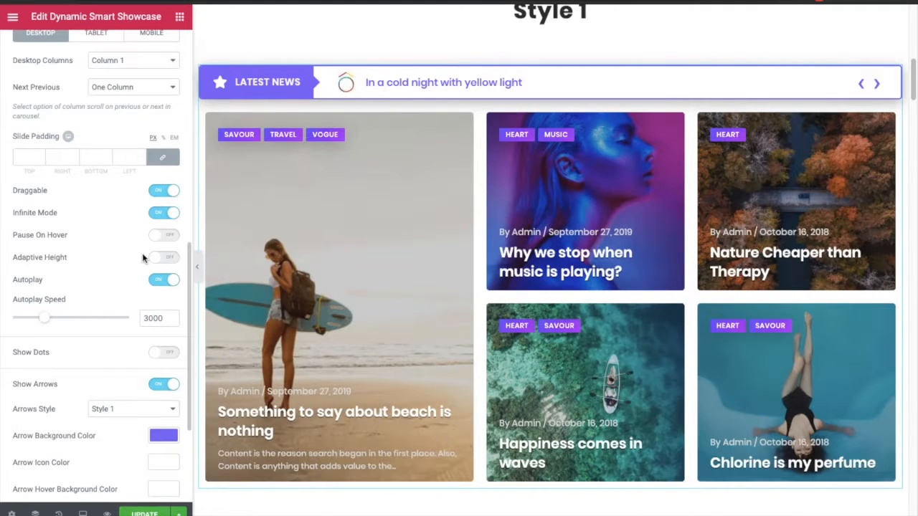
scroll(122, 316, "down", 2)
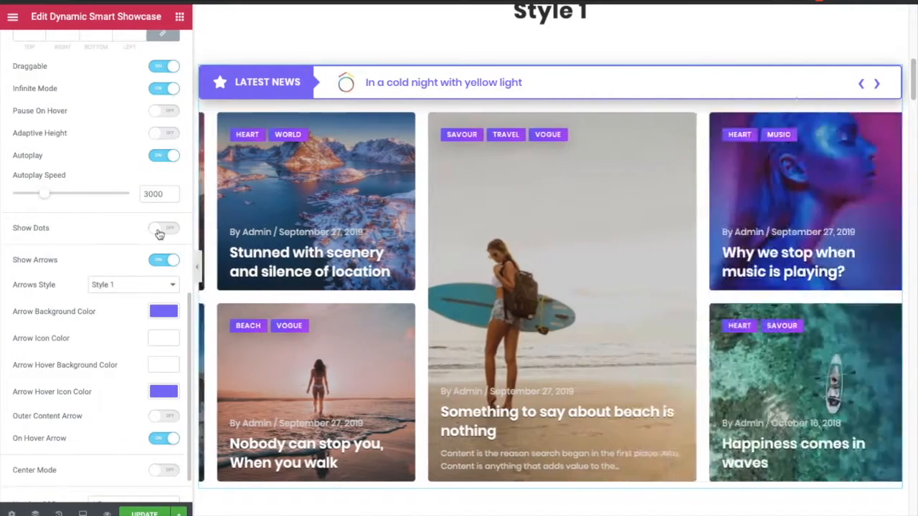
- Try showing carousel dots with Dots Style set to Style 1, then switch the dots off again
left_click(159, 231)
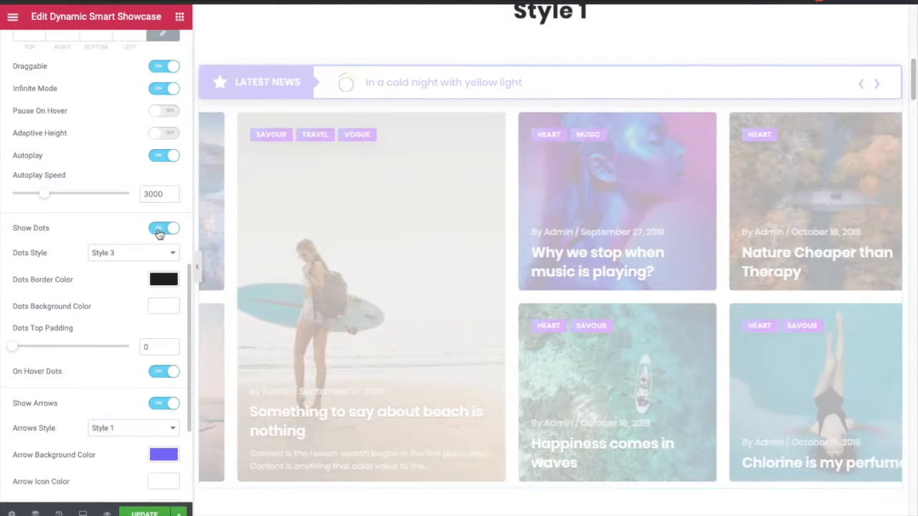
left_click(144, 253)
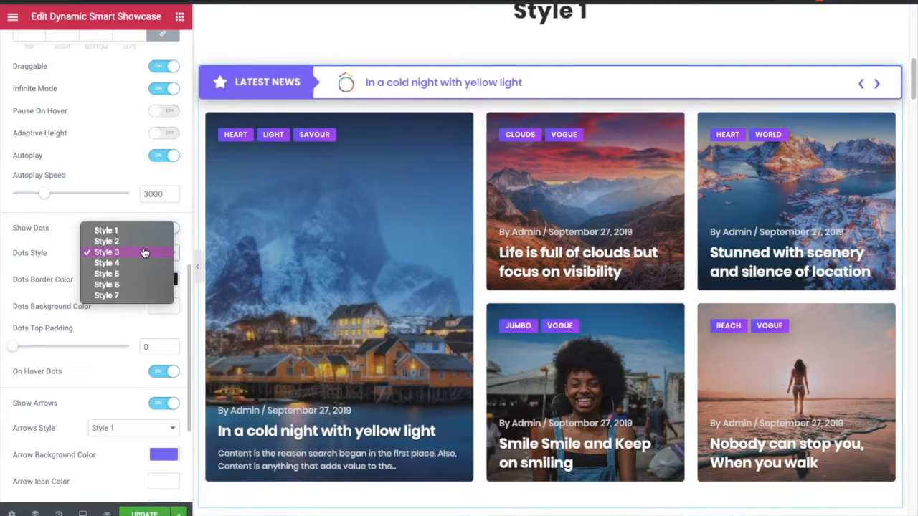
left_click(144, 252)
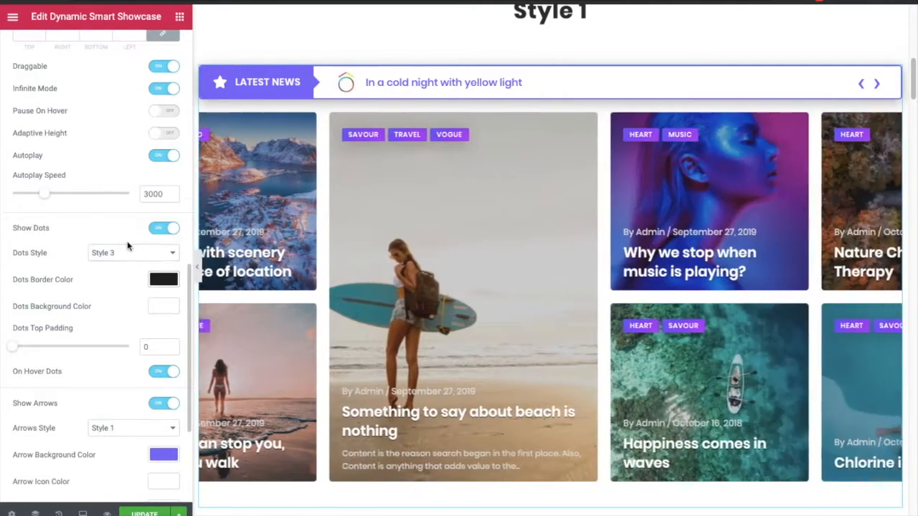
left_click(125, 253)
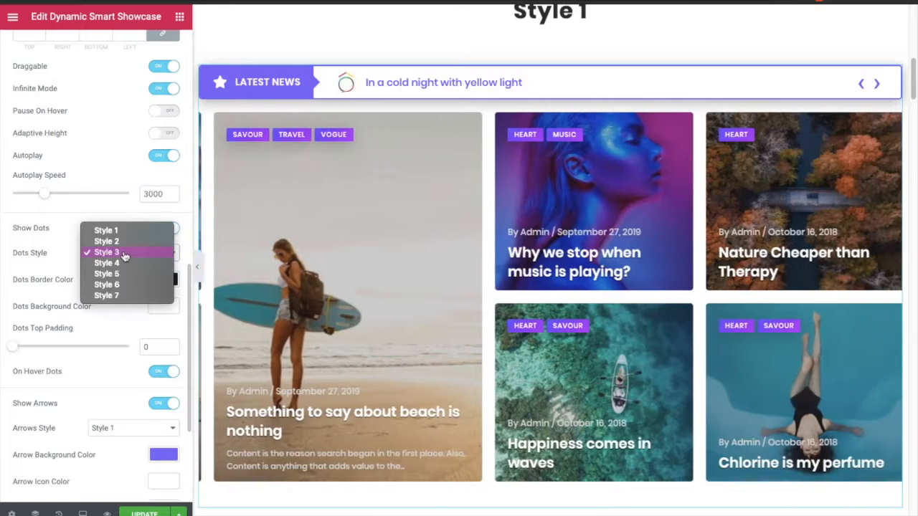
left_click(108, 231)
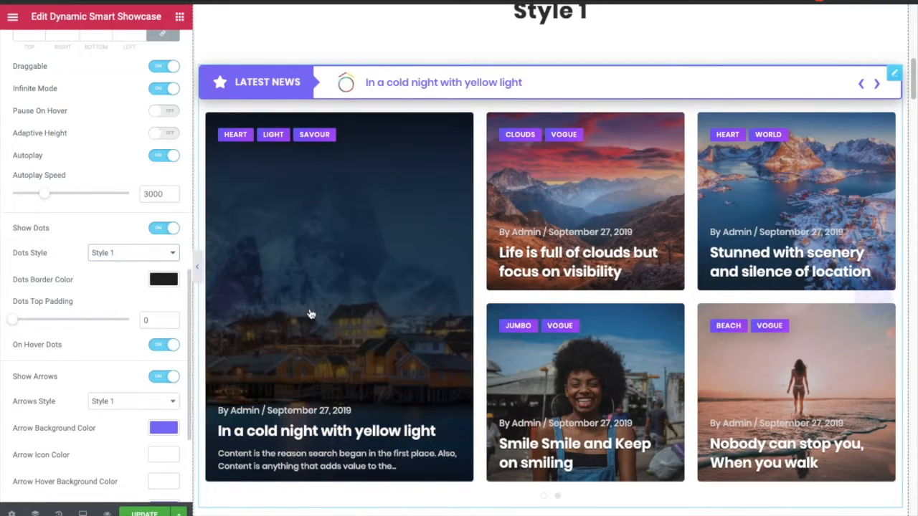
mouse_move(310, 314)
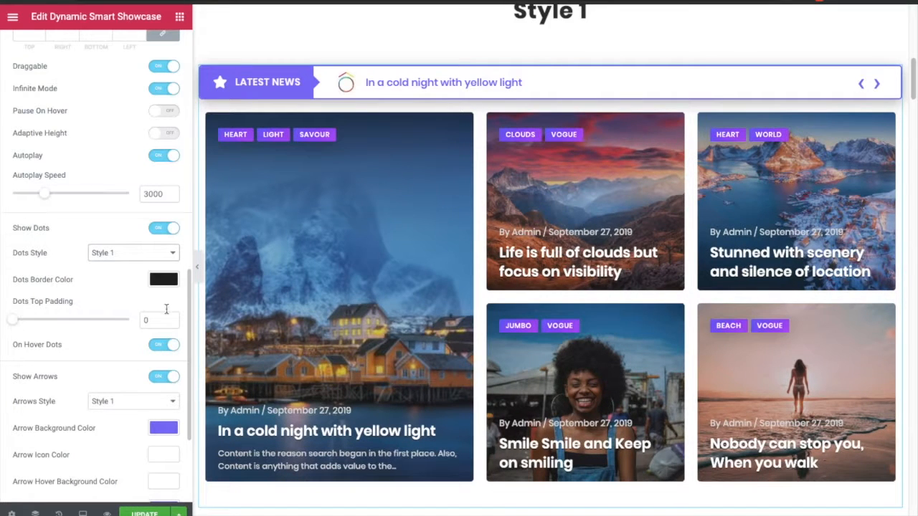
left_click(162, 229)
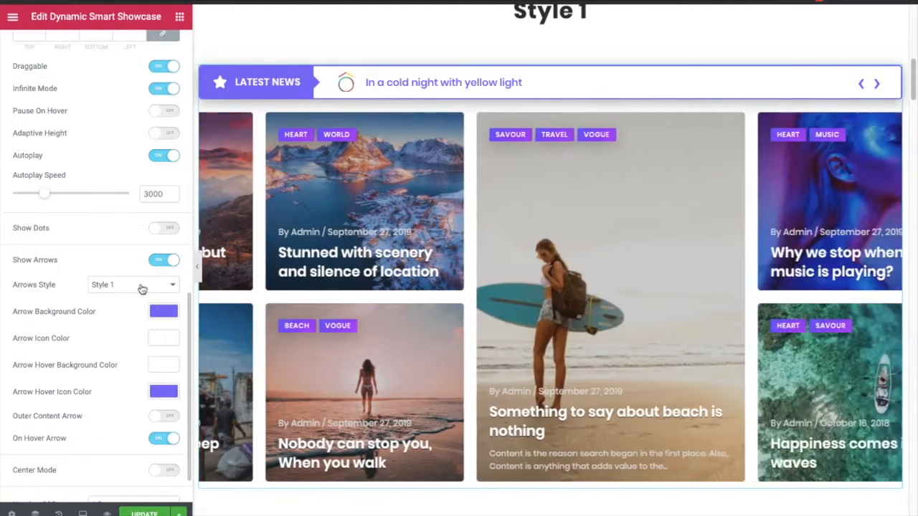
- Review the Arrows Style options, keeping Style 1
left_click(142, 285)
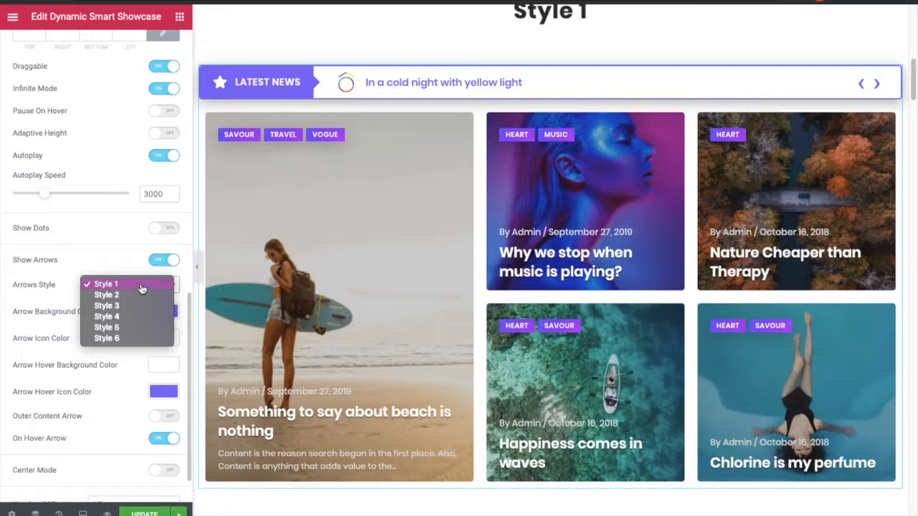
left_click(142, 287)
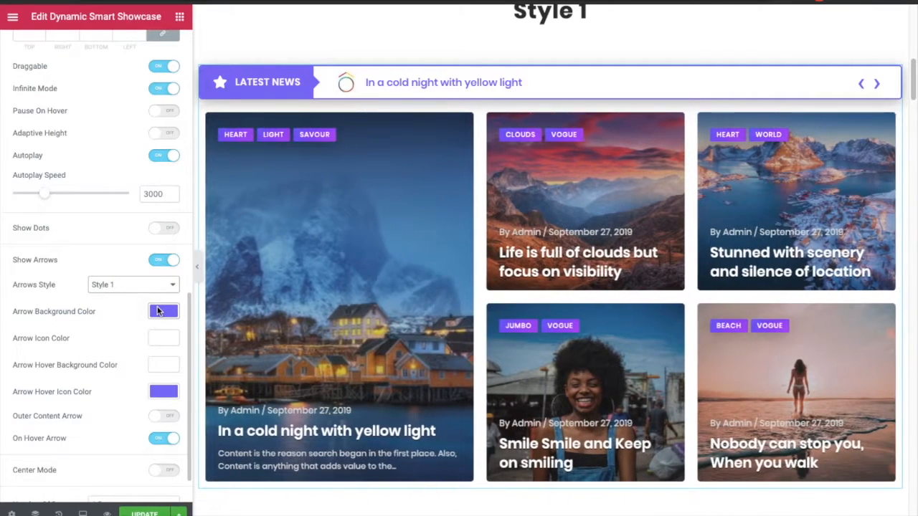
- Review the Arrow Background Color picker and the Number Of Rows options, keeping 1 Row
left_click(159, 311)
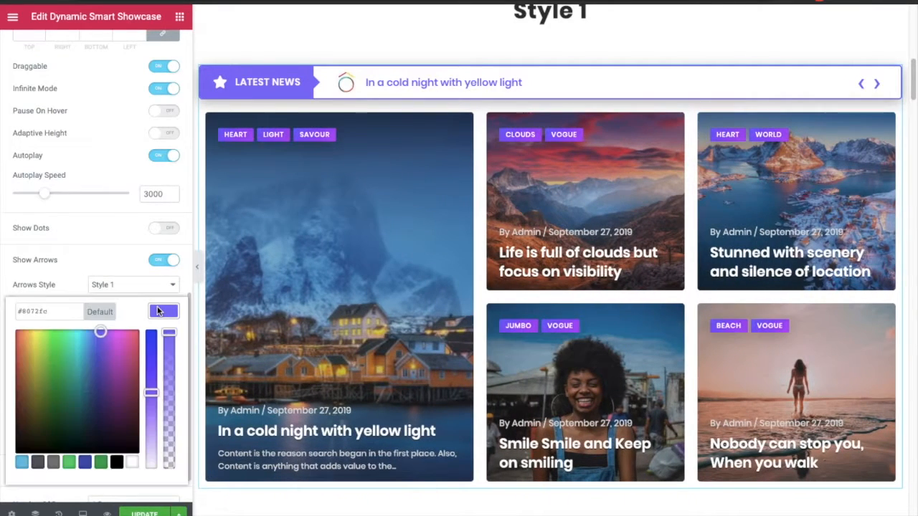
left_click(158, 311)
scroll(155, 354, "down", 1)
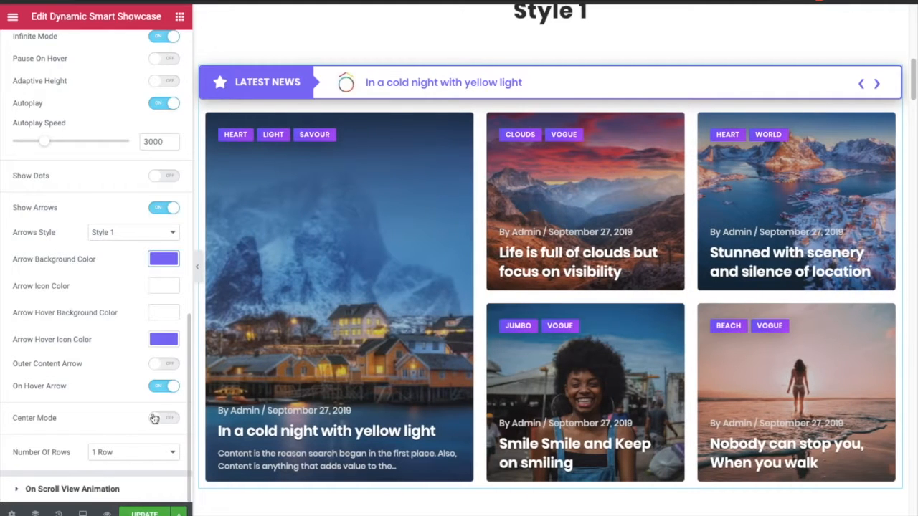
left_click(130, 452)
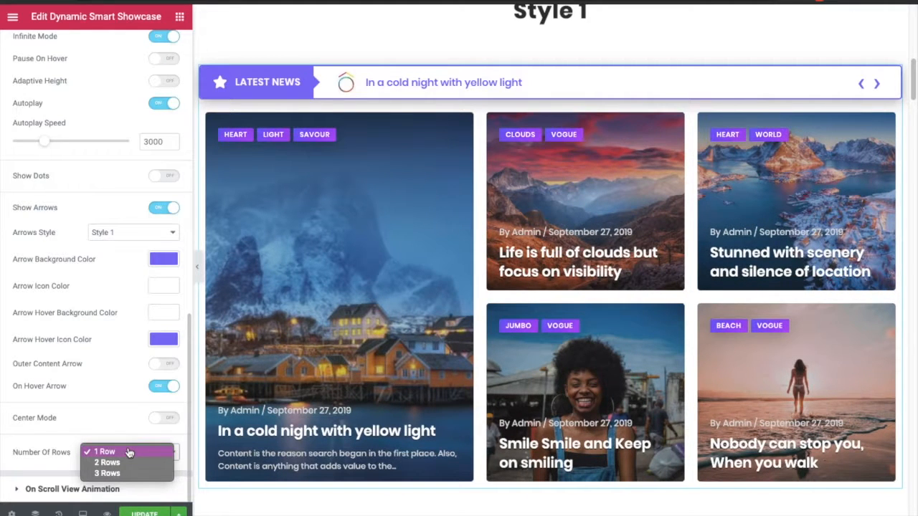
left_click(129, 452)
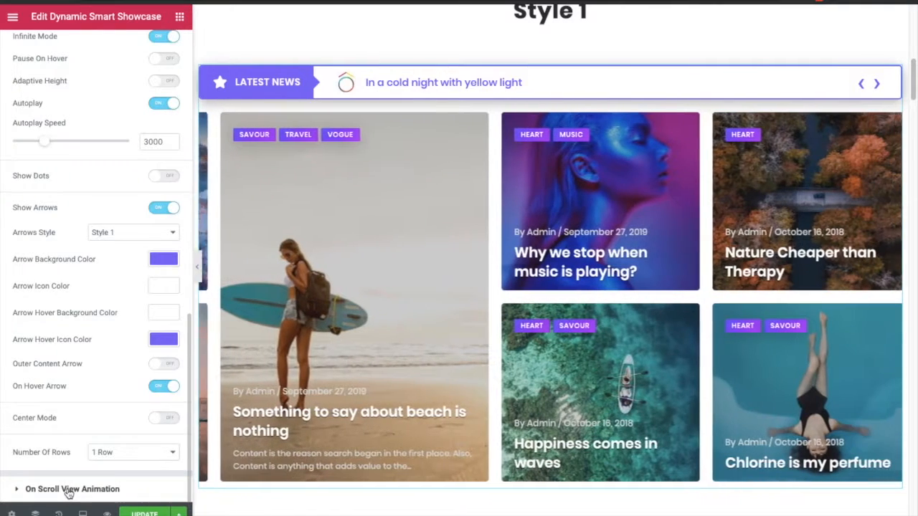
- Open the On Scroll View Animation settings and set the animation effect to FadeIn
left_click(69, 490)
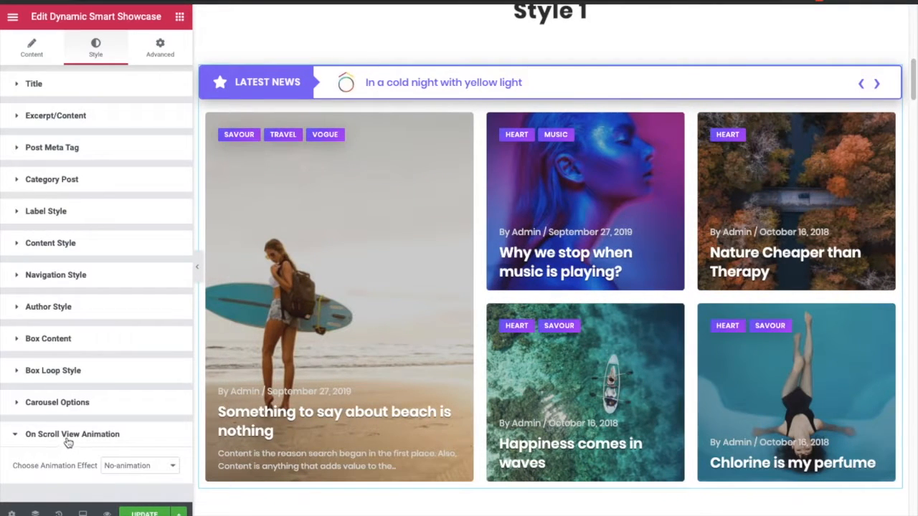
left_click(120, 466)
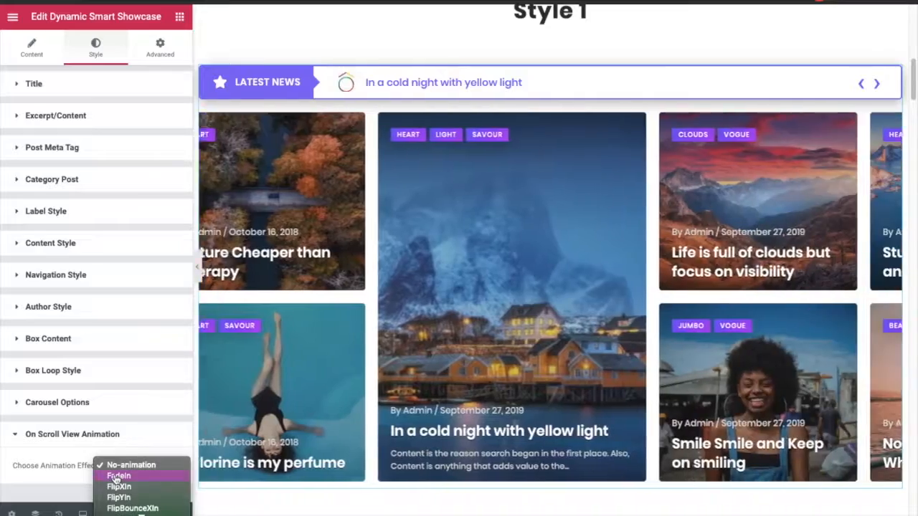
left_click(119, 476)
scroll(104, 423, "down", 3)
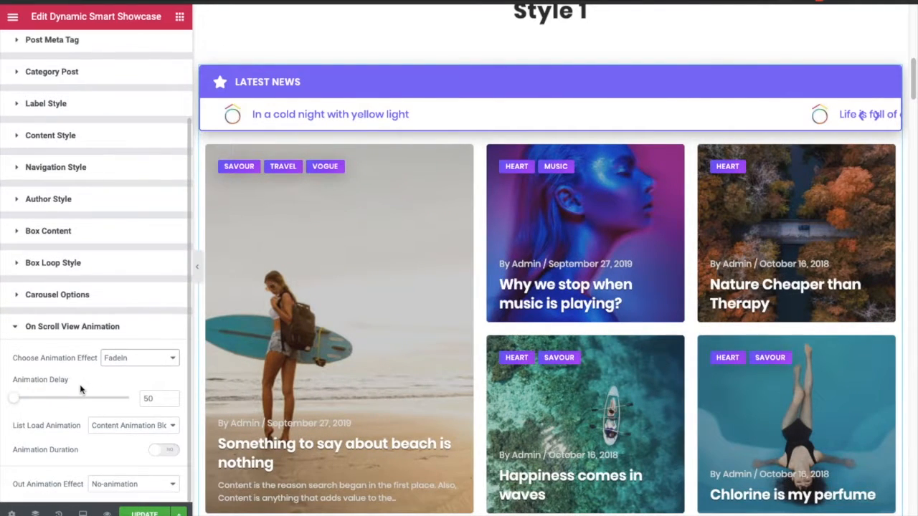
scroll(79, 390, "up", 3)
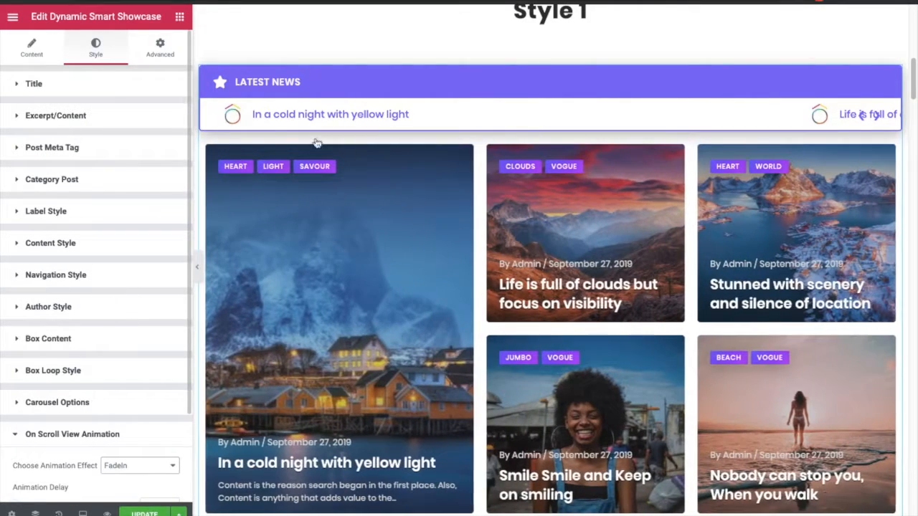
scroll(391, 154, "up", 6)
scroll(391, 152, "up", 3)
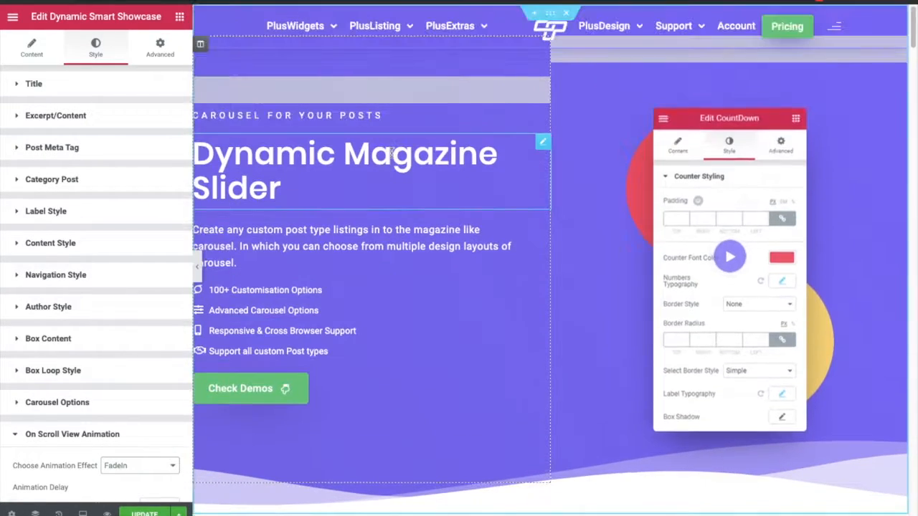